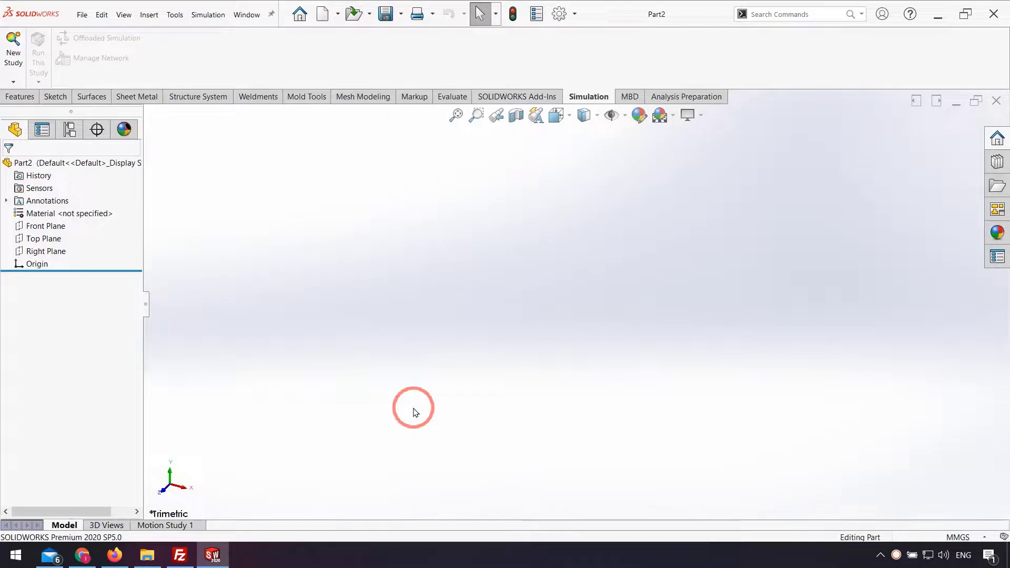
Start a sketch on the Top Plane and draw a center rectangle about 218 mm wide, centred on the origin.
left_click(32, 238)
left_click(36, 224)
left_click(213, 212)
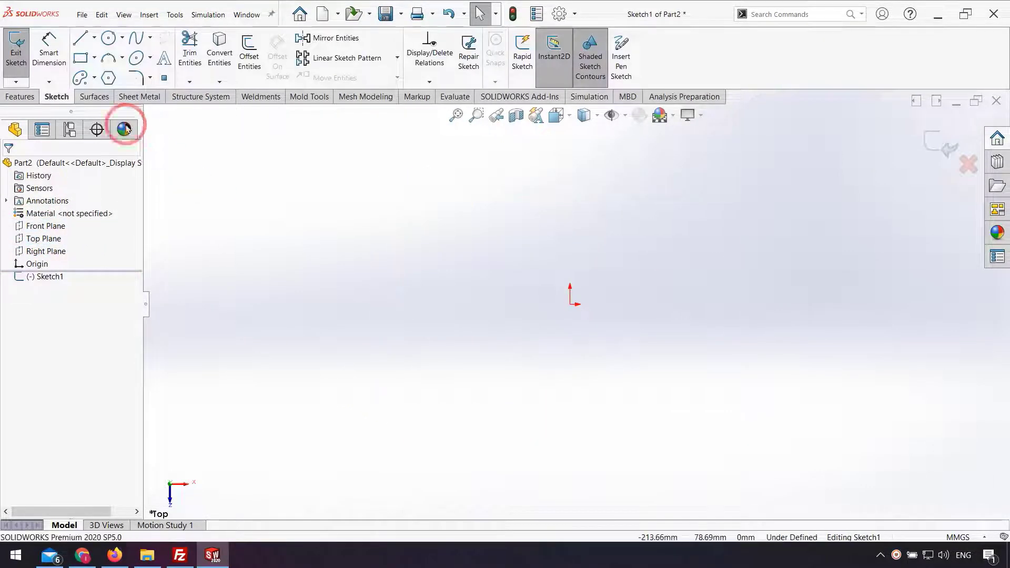
left_click(94, 58)
left_click(87, 88)
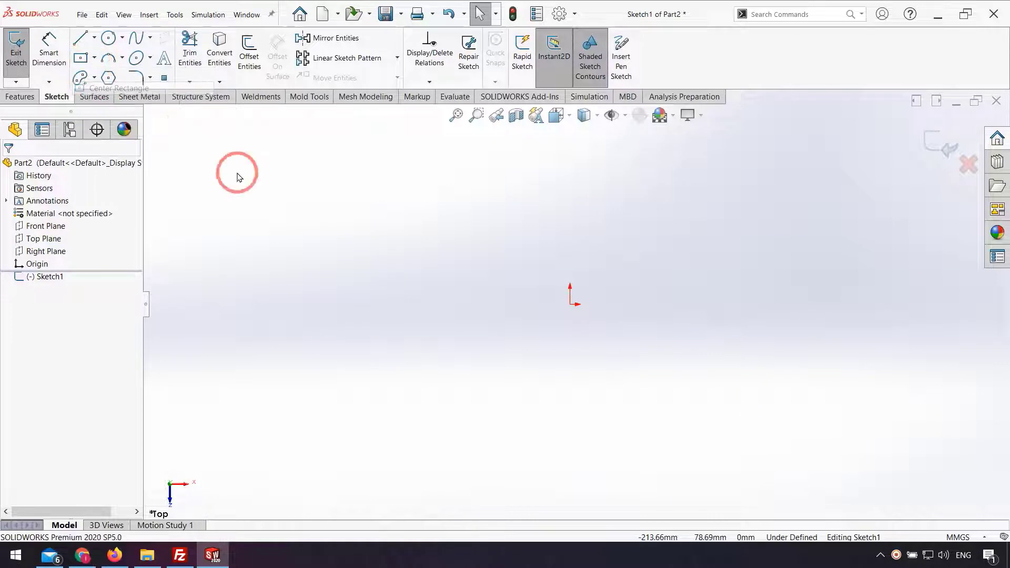
left_click_drag(569, 305, 353, 408)
Dimension the rectangle to 100 mm wide and 50 mm high, and exit the sketch.
left_click(49, 50)
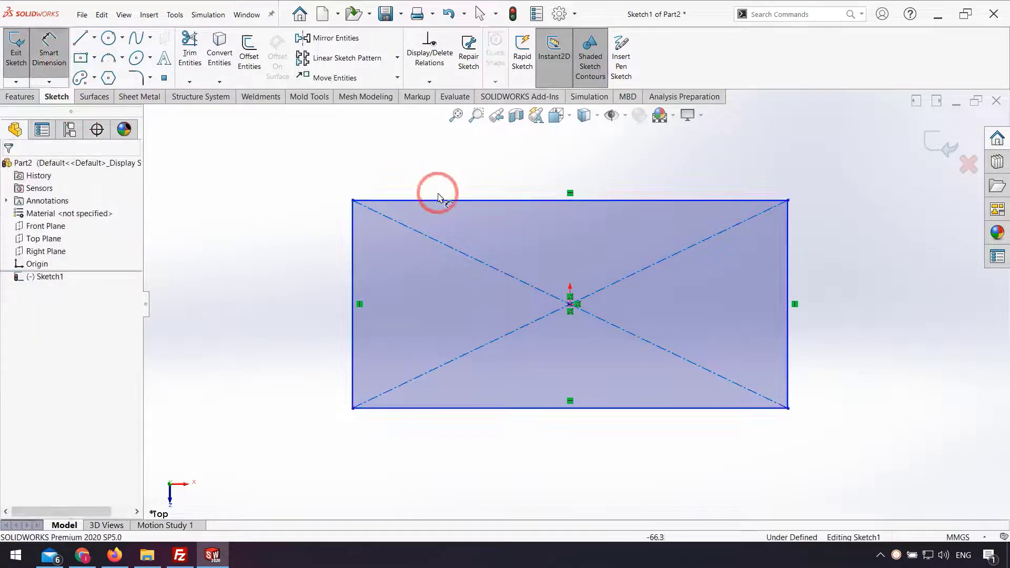
left_click(445, 201)
left_click(462, 178)
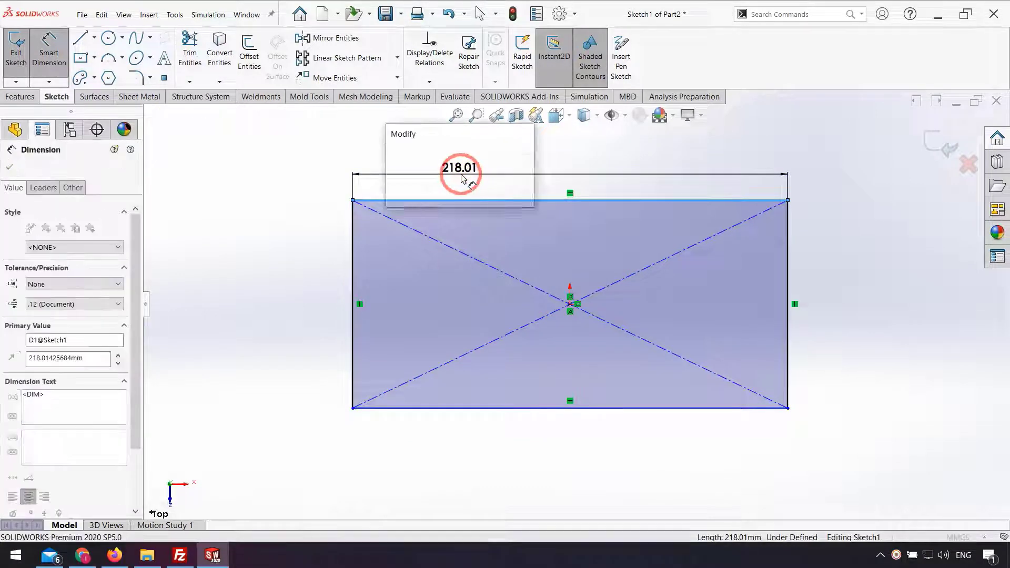
type("100")
key("Return")
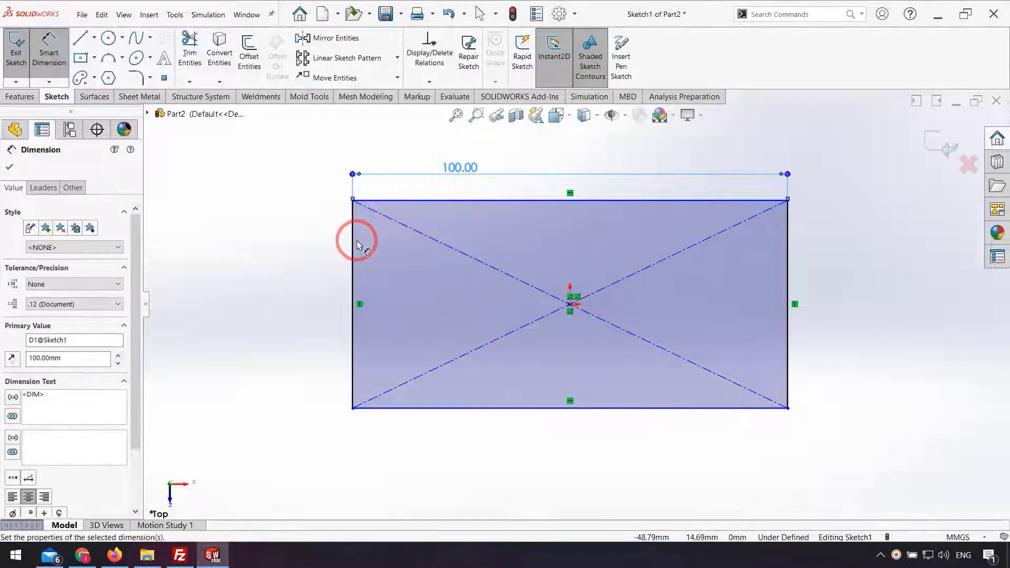
left_click(353, 241)
left_click(315, 286)
type("50")
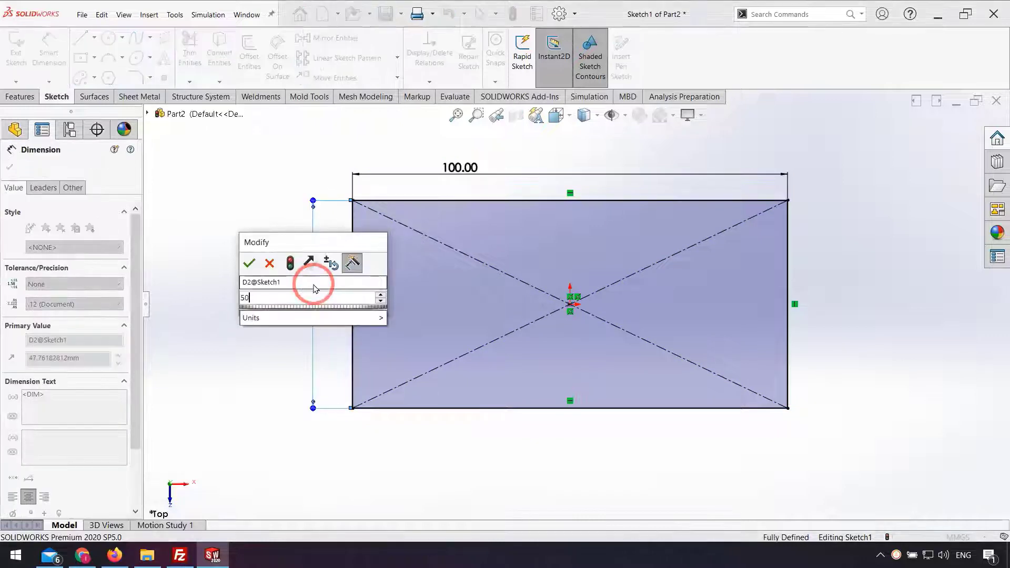
key("Return")
scroll(598, 305, "up", 3)
scroll(716, 279, "down", 2)
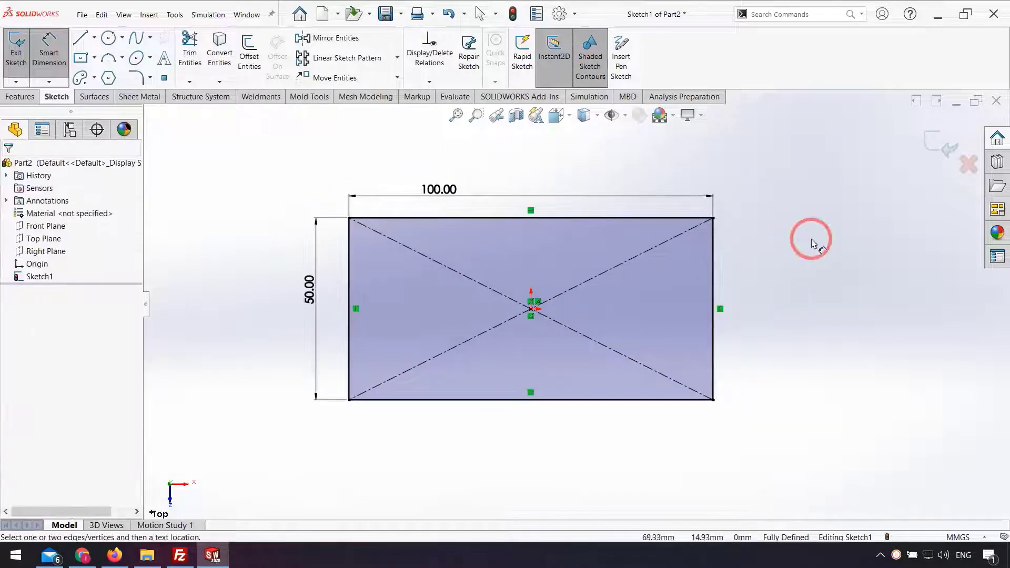
left_click(931, 141)
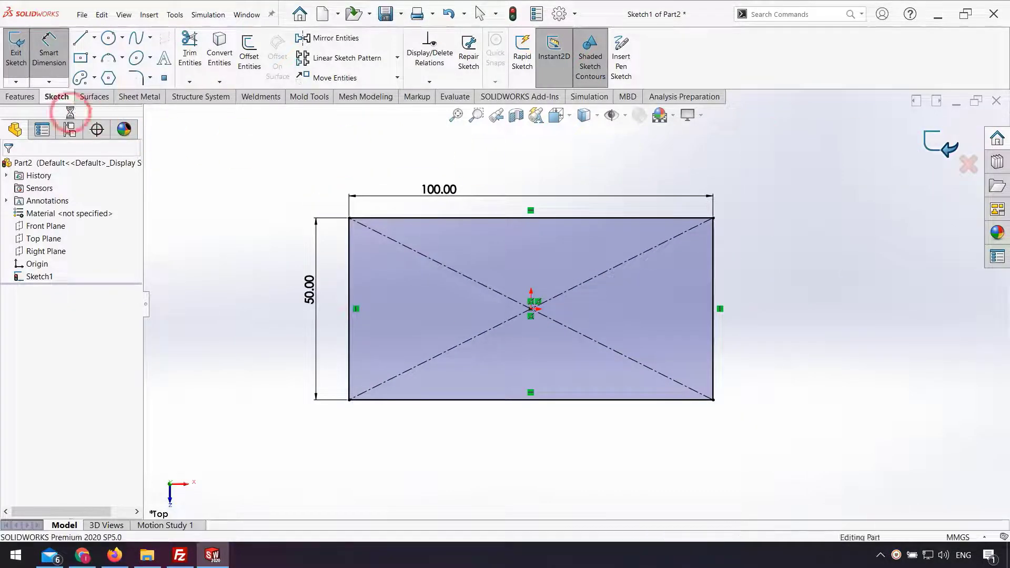
Extrude the rectangle 2 mm as a blind boss to form the base plate.
left_click(15, 60)
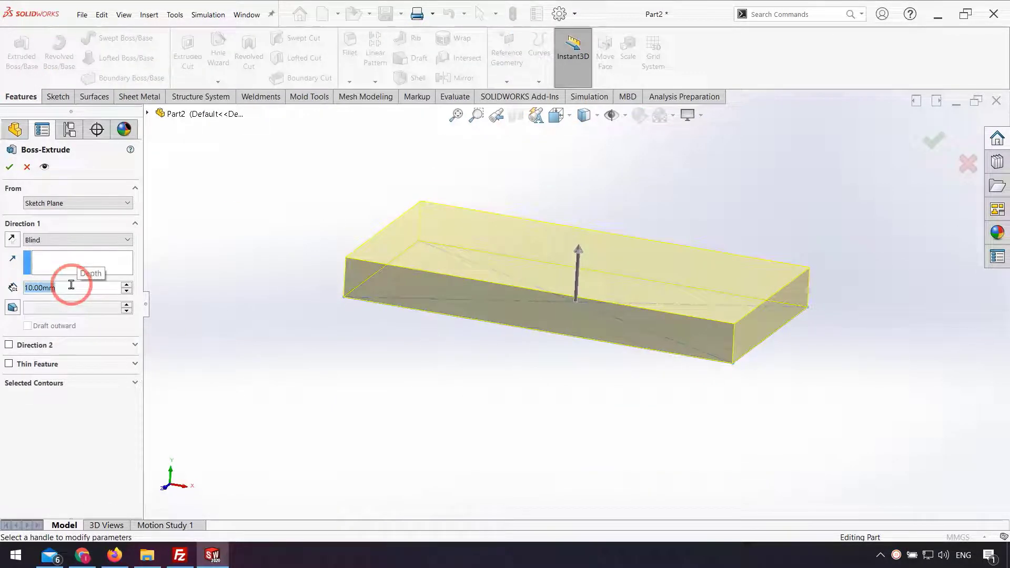
type("2")
key("Return")
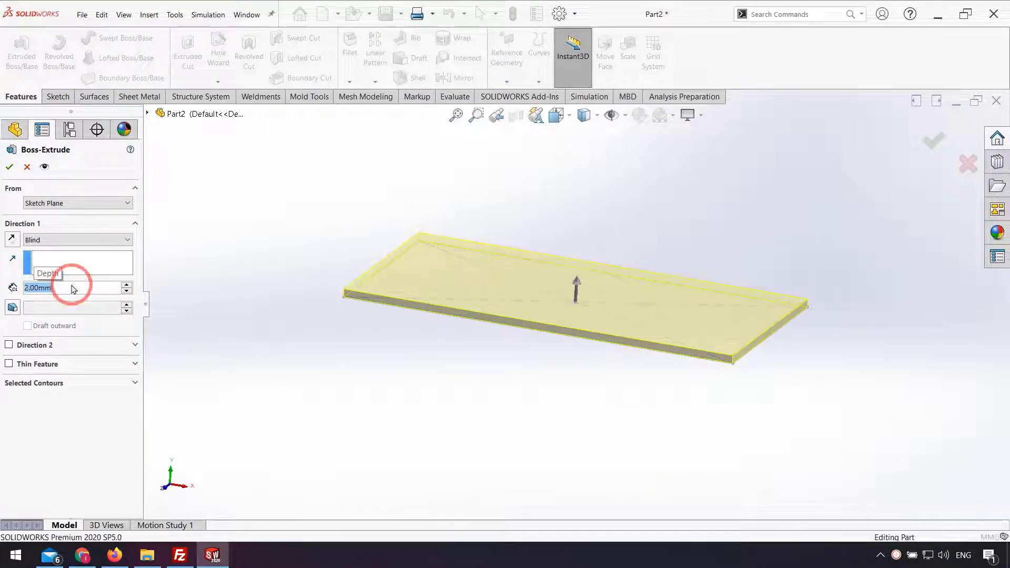
Start a sketch on the plate's upper face and draw a corner rectangle about 4.3 mm wide along the full short edge at negative X.
middle_click_drag(301, 338, 428, 308)
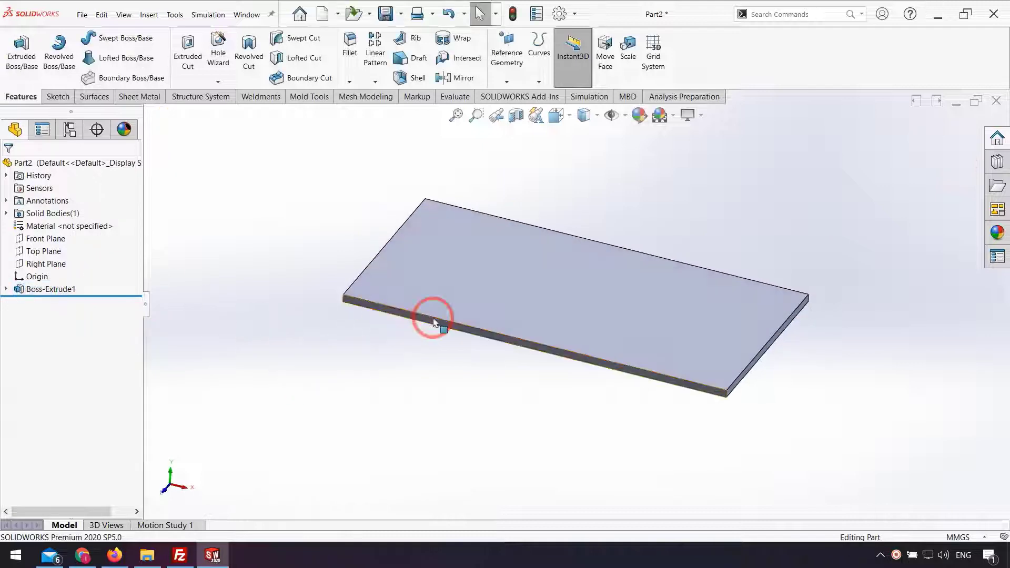
left_click(456, 299)
left_click(501, 273)
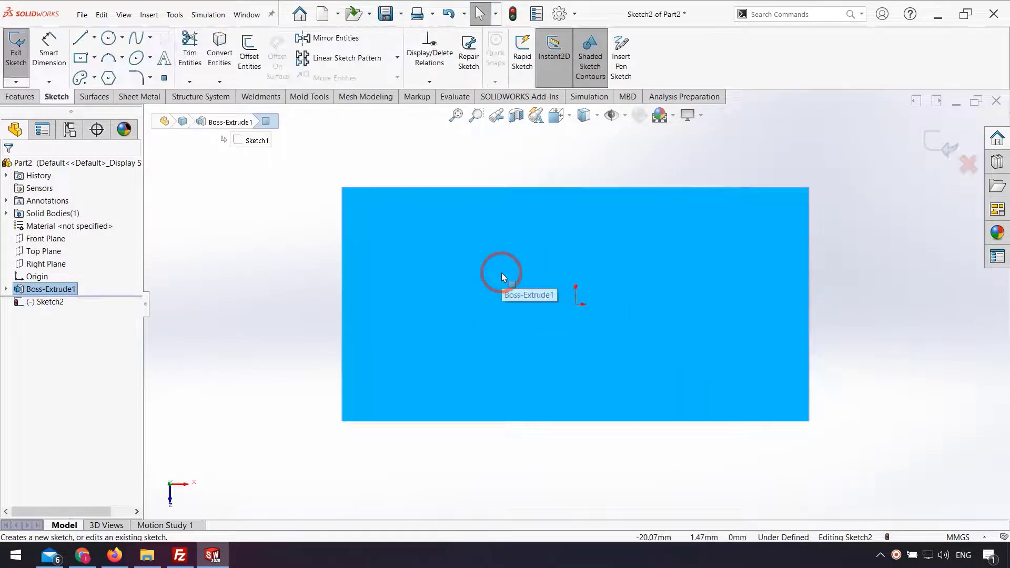
left_click(92, 60)
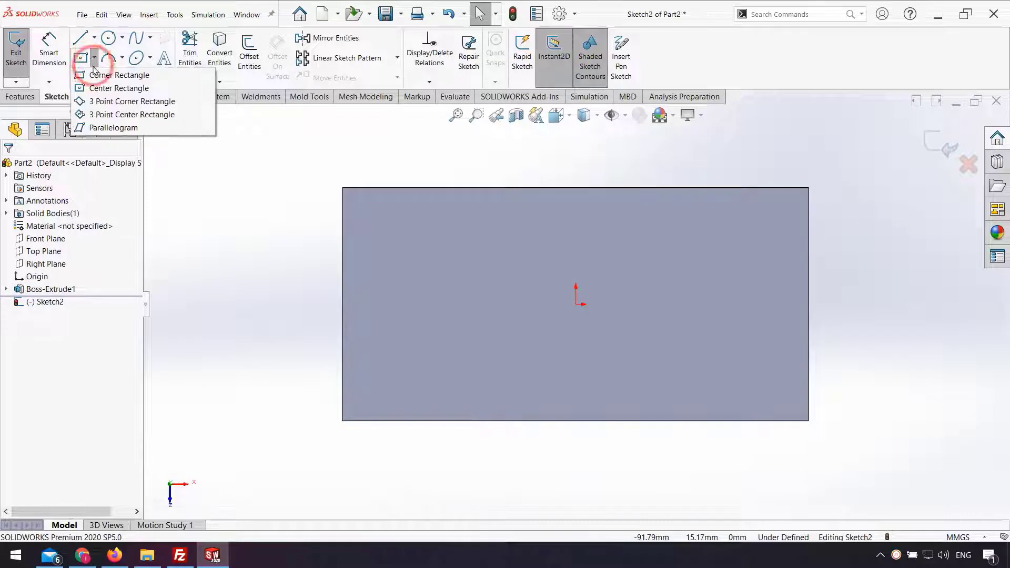
left_click(95, 75)
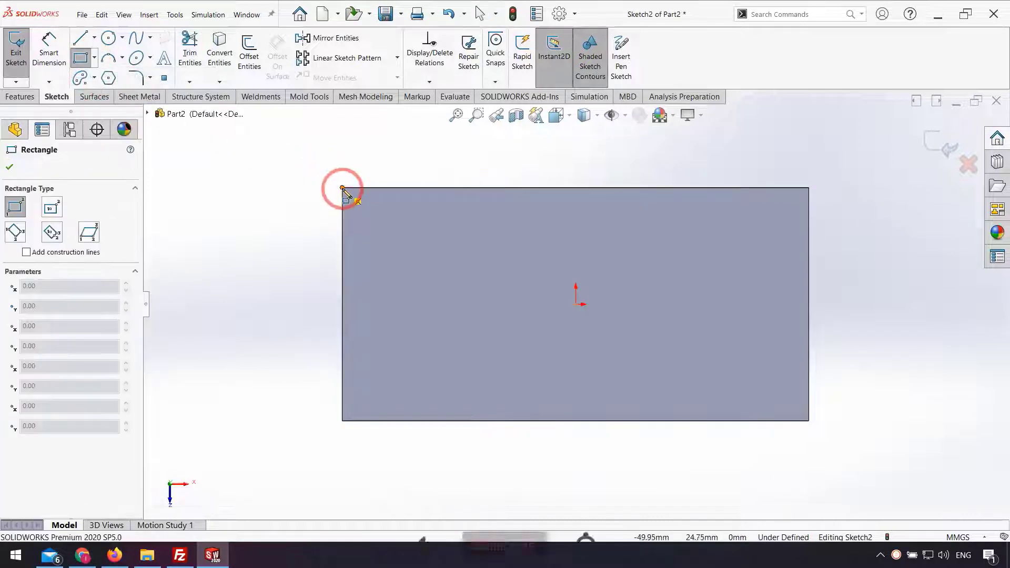
left_click(342, 188)
left_click(361, 421)
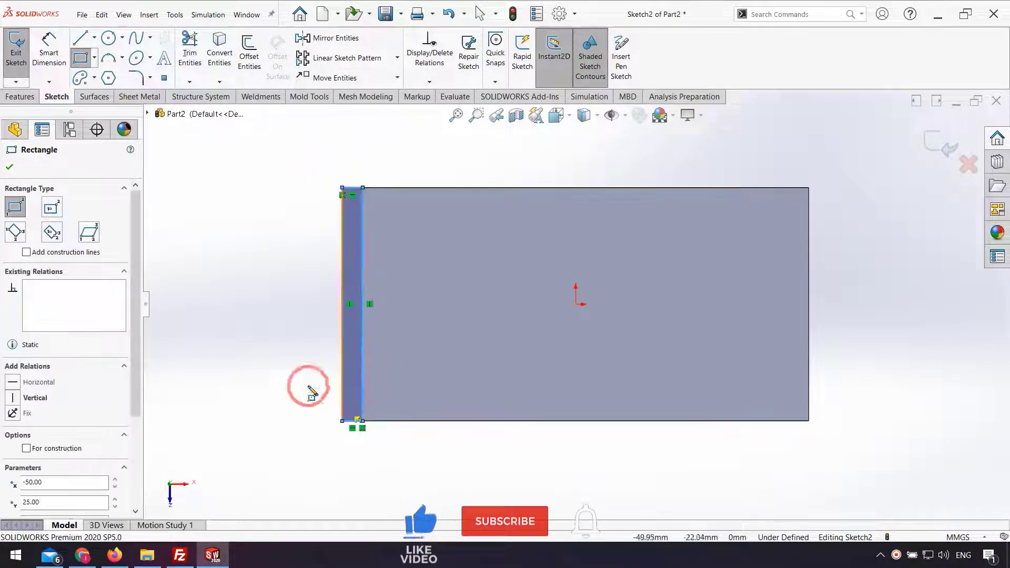
Set the narrow rectangle's width to 2 mm and exit the sketch.
left_click(49, 53)
left_click(351, 188)
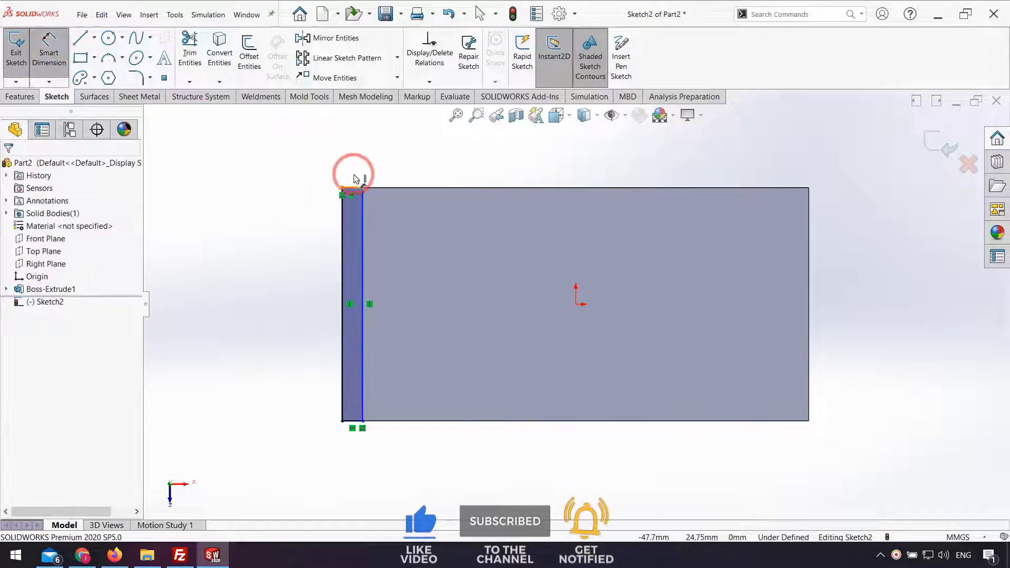
left_click(355, 169)
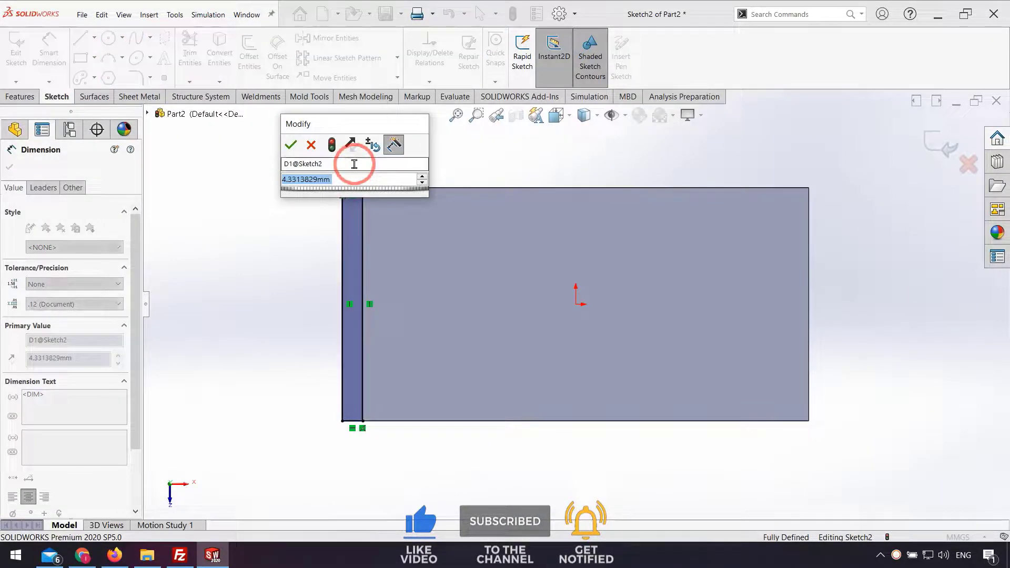
type("2")
key("Return")
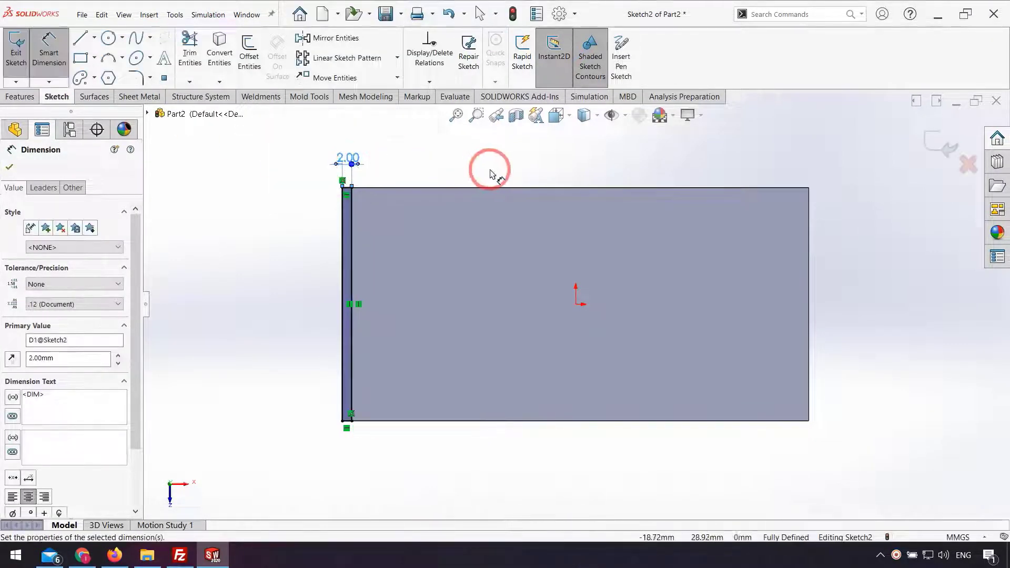
left_click(914, 149)
left_click(946, 143)
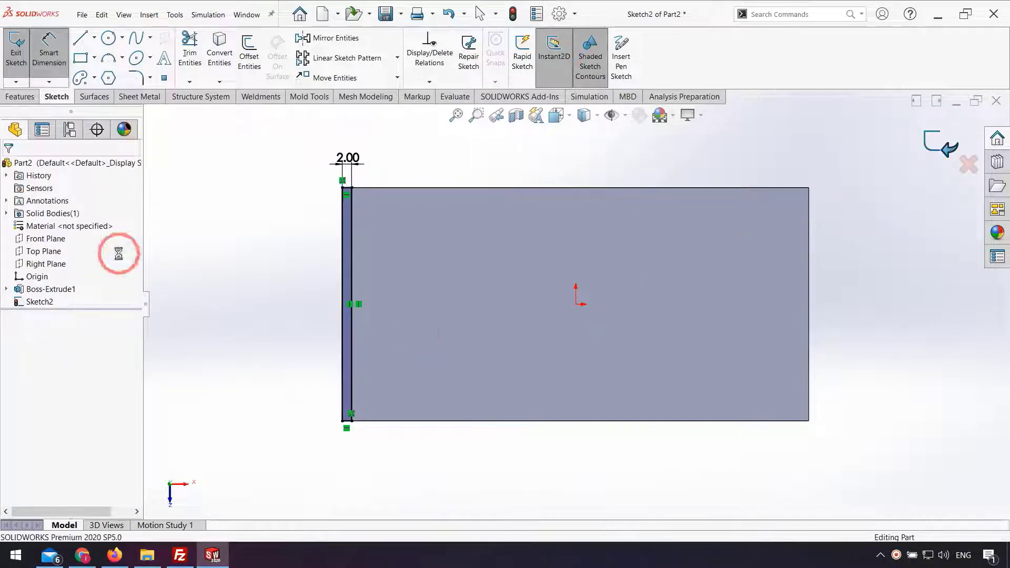
Extrude the narrow strip upward 50 mm, merged with the base plate, to form a vertical fin.
left_click(22, 61)
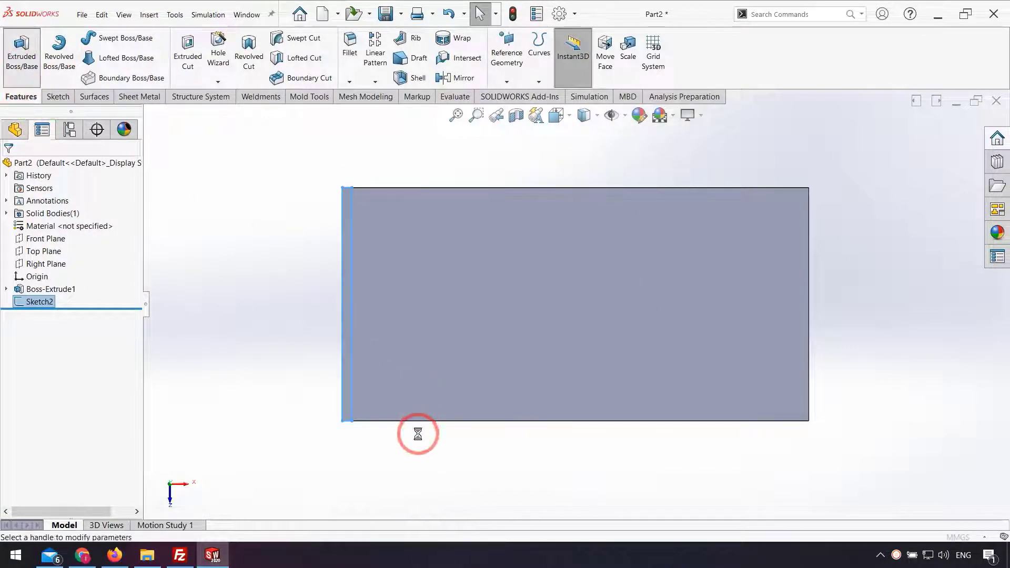
middle_click_drag(408, 228, 446, 260)
scroll(413, 237, "up", 1)
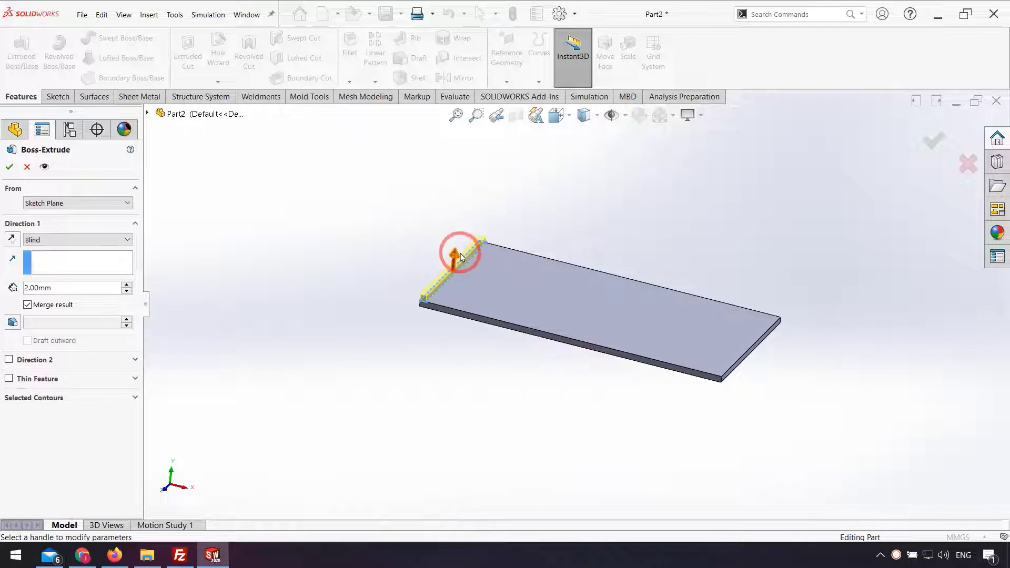
left_click(458, 250)
left_click(461, 141)
left_click(102, 270)
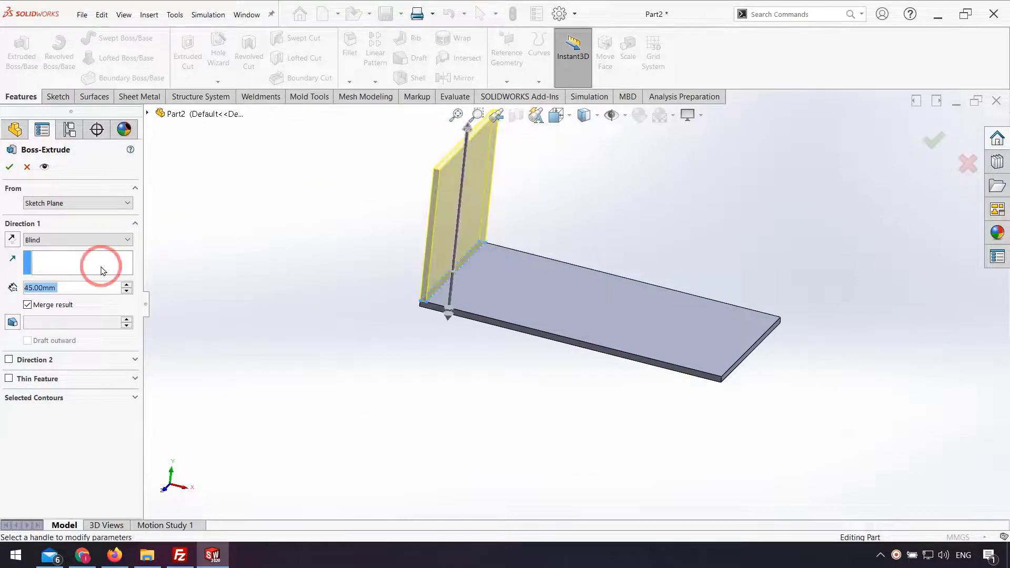
type("50")
key("Return")
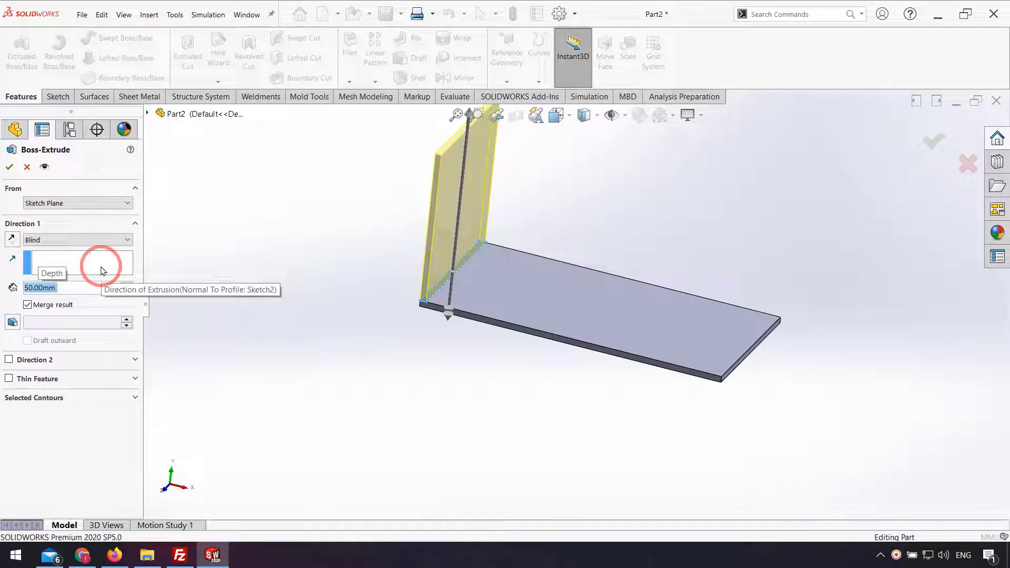
key("Return")
Set up a linear pattern of the vertical fin along the plate's long edge, reversing the direction so the copies run over the plate.
middle_click_drag(679, 379, 681, 319)
left_click(488, 356)
scroll(554, 268, "up", 1)
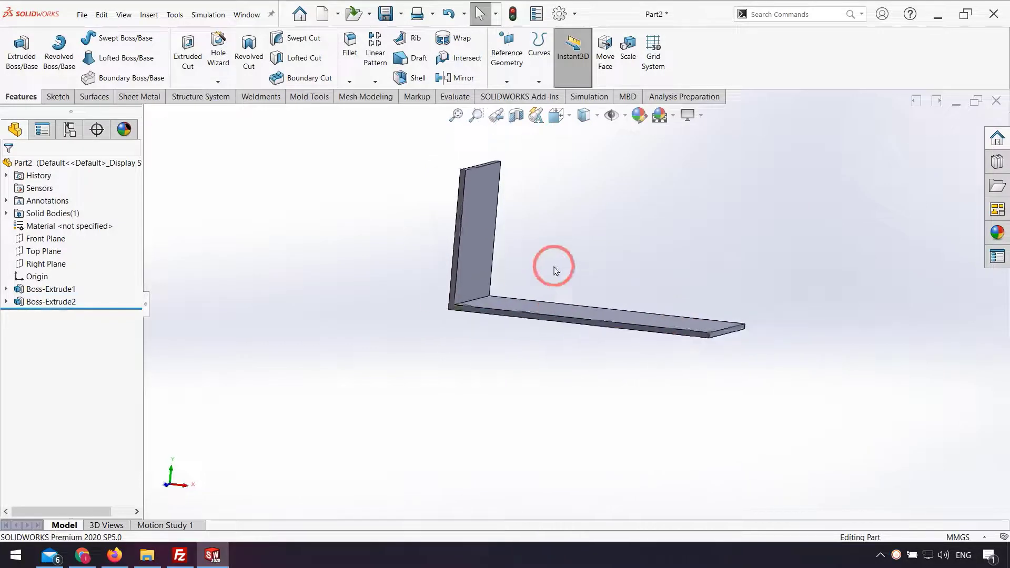
middle_click_drag(554, 269, 593, 198)
left_click(373, 50)
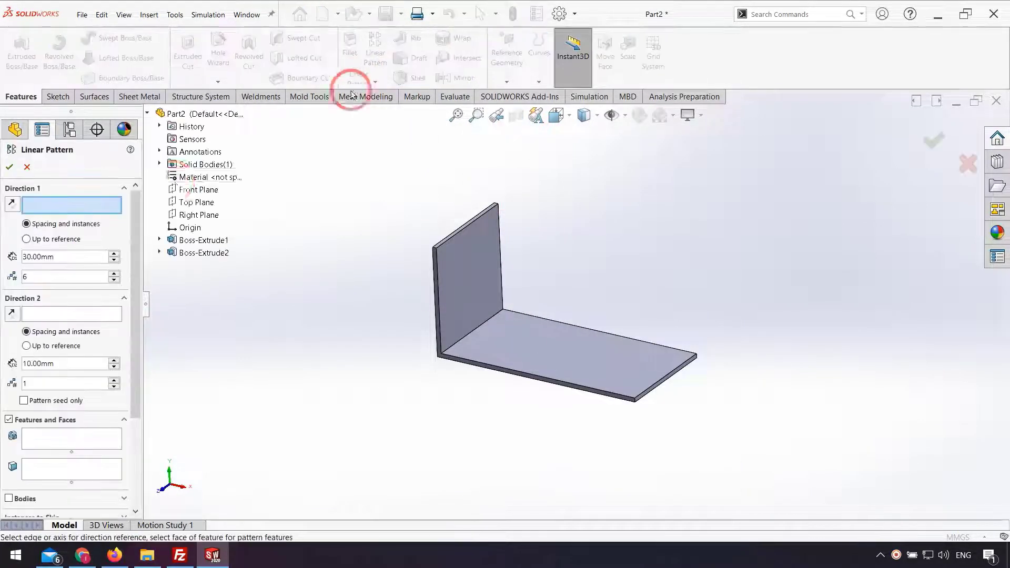
left_click(547, 380)
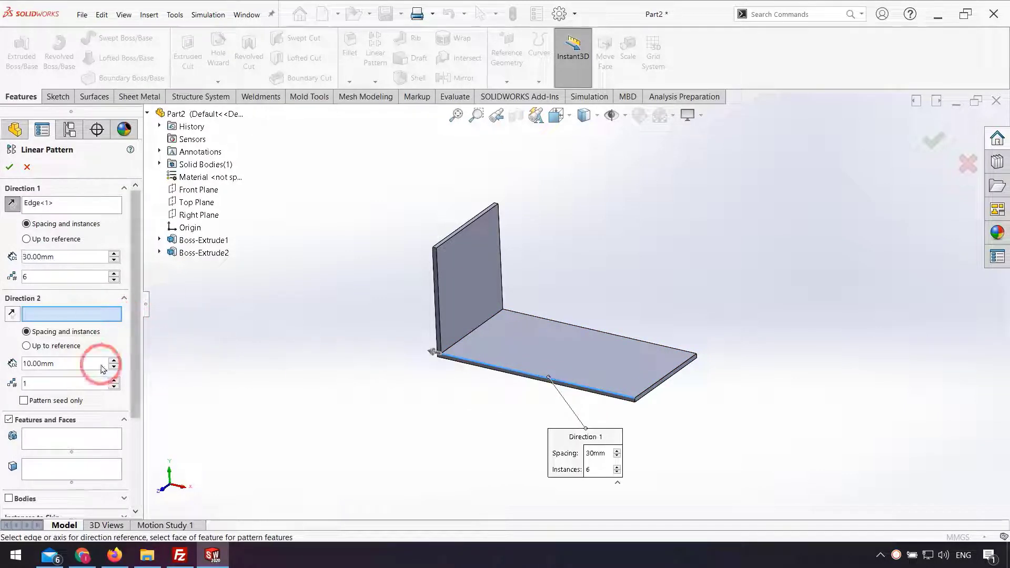
left_click(58, 421)
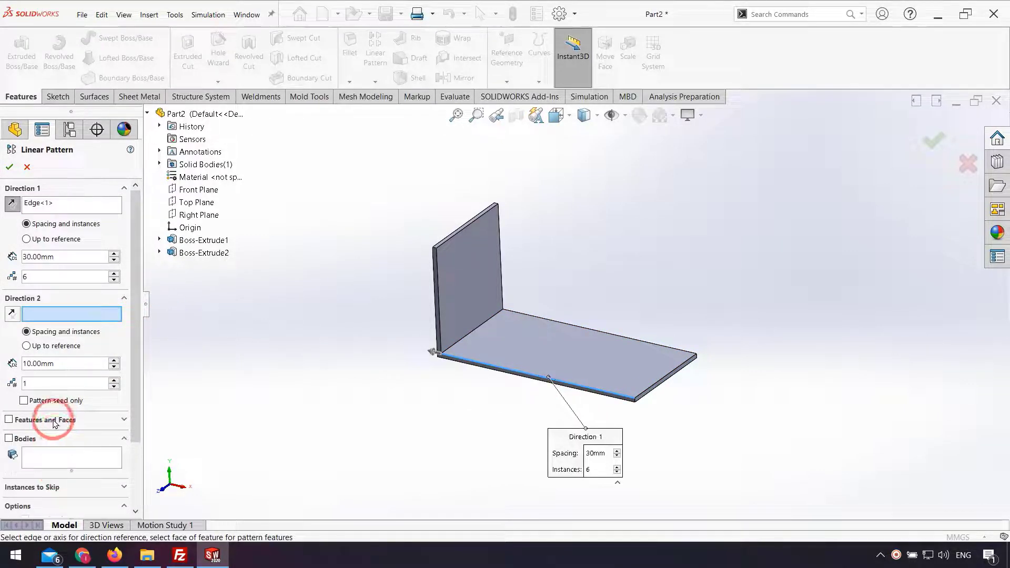
left_click(55, 420)
left_click(202, 253)
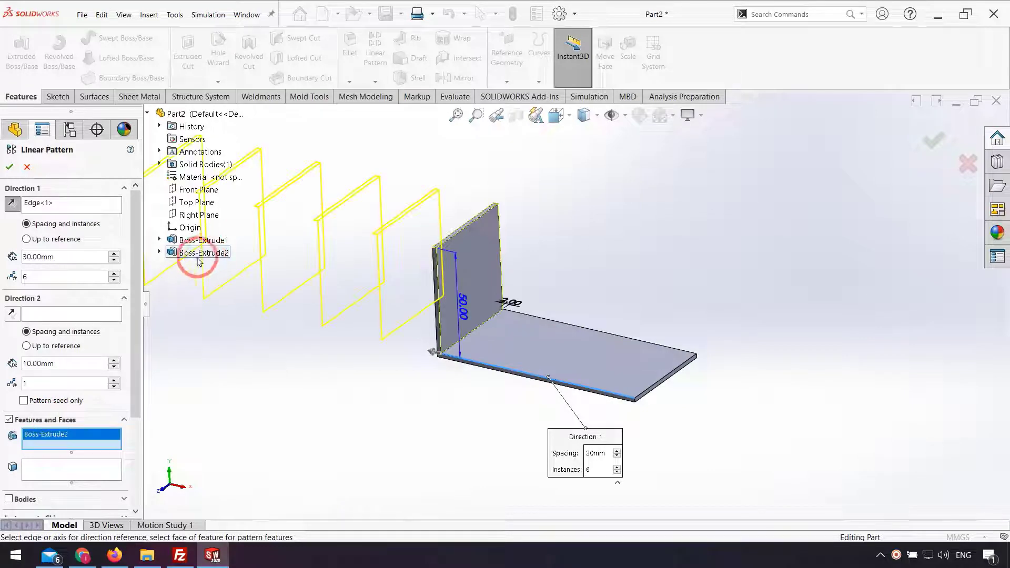
left_click(17, 209)
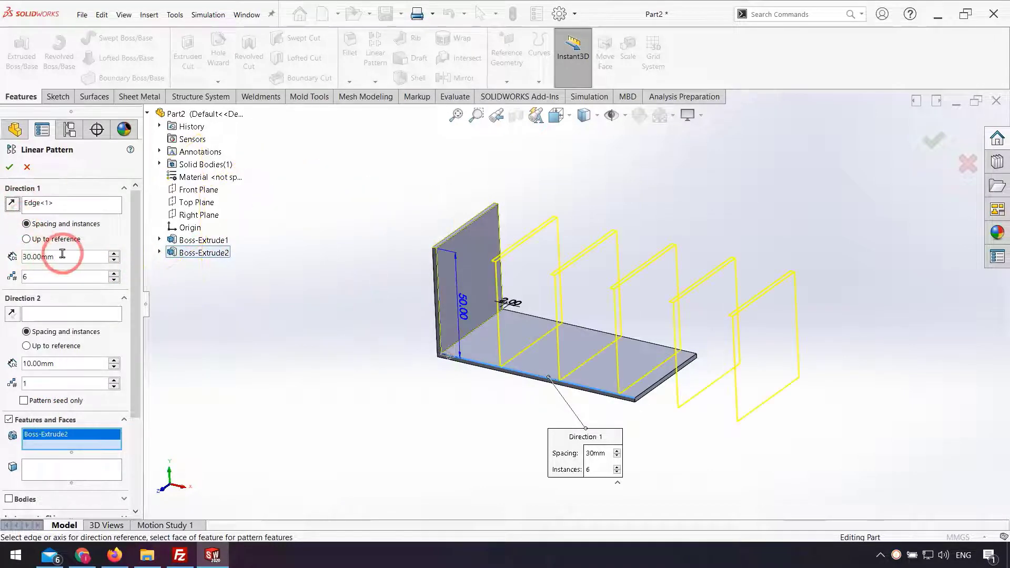
Set the fin pattern's spacing to 9.8 mm and its number of instances to 10.
mouse_move(235, 285)
middle_mouse_down()
mouse_move(252, 282)
mouse_move(247, 296)
middle_mouse_up()
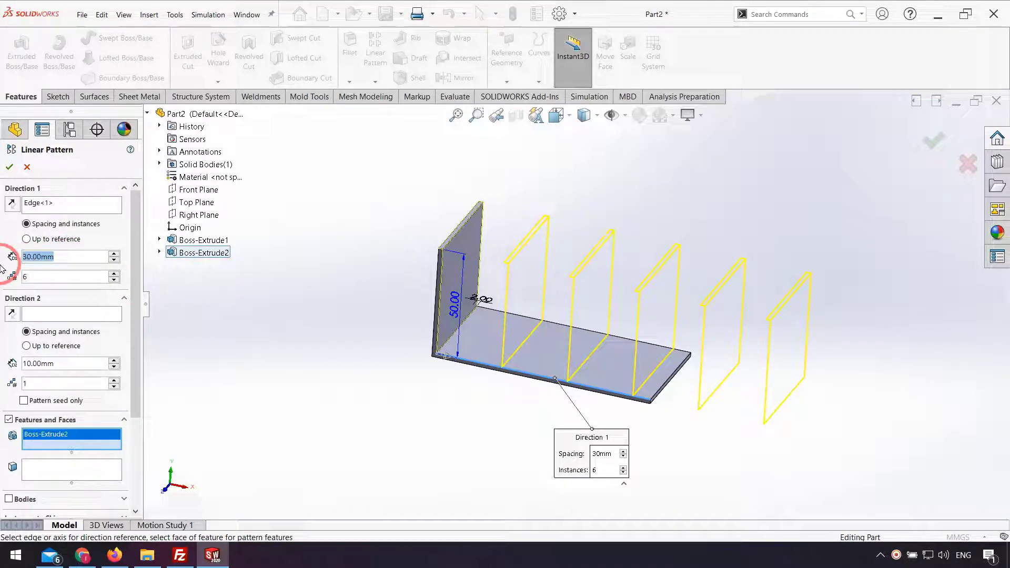
left_click(361, 323)
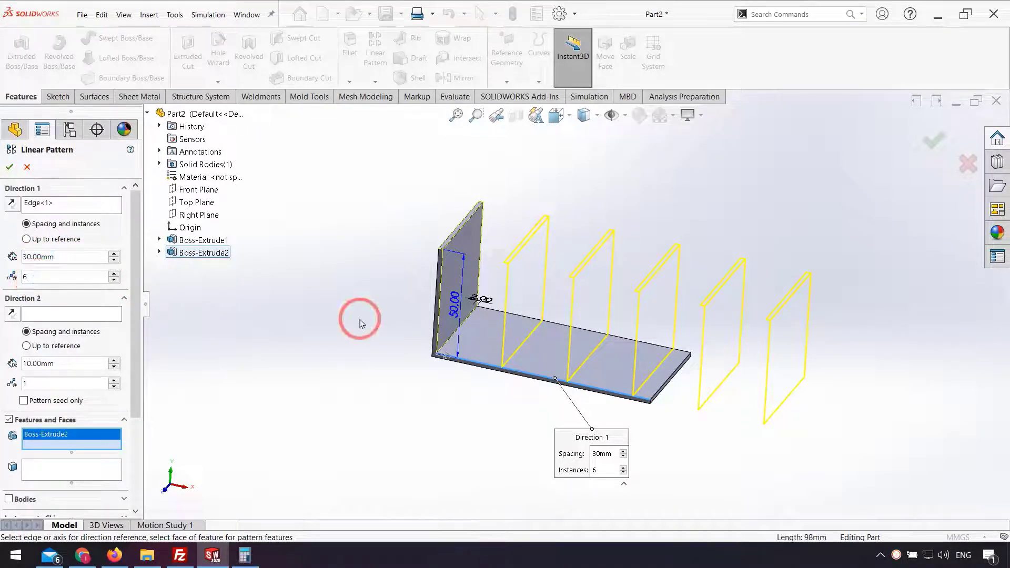
left_click(114, 262)
left_click(98, 254)
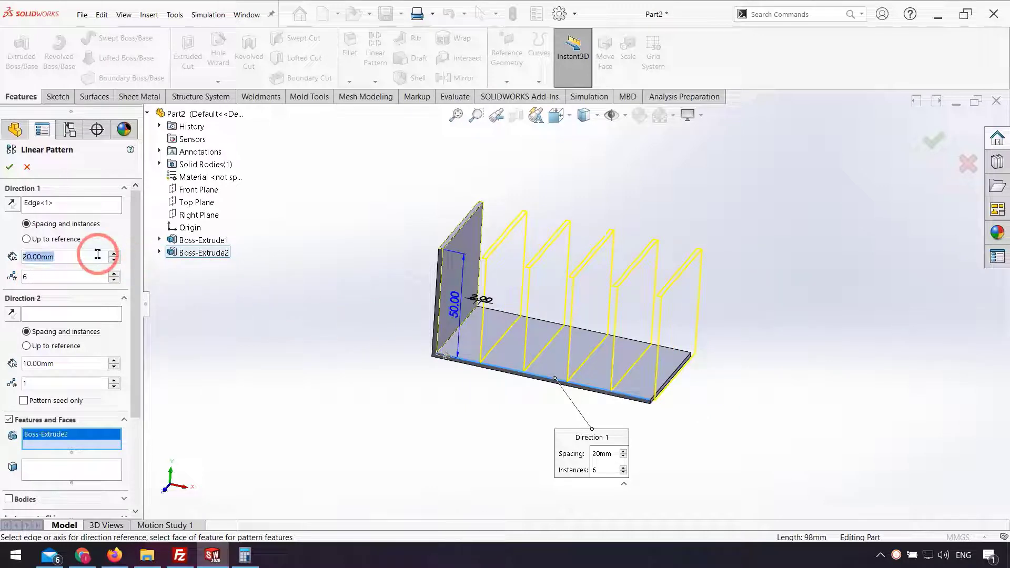
type("9")
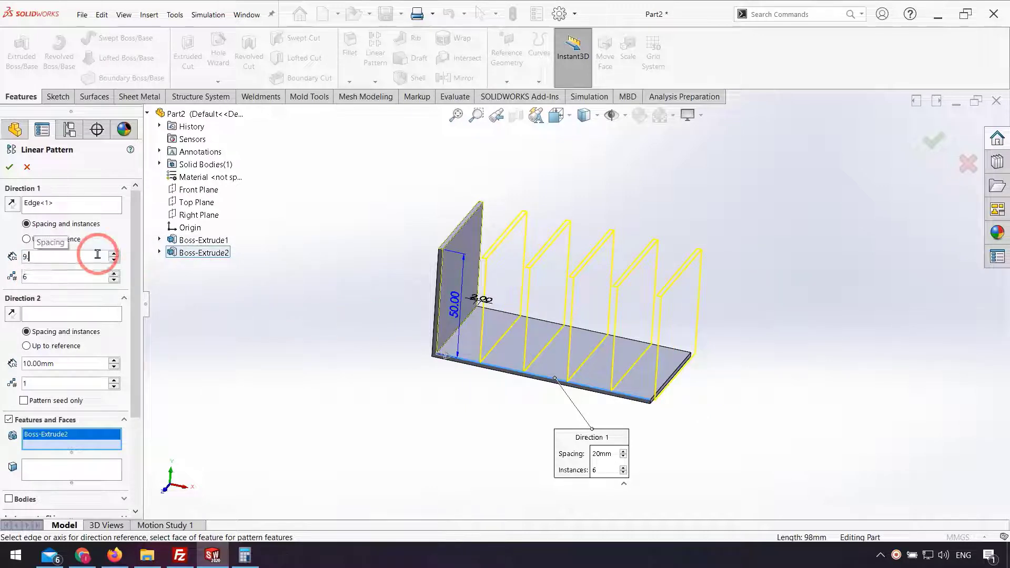
type(".8")
left_click(353, 357)
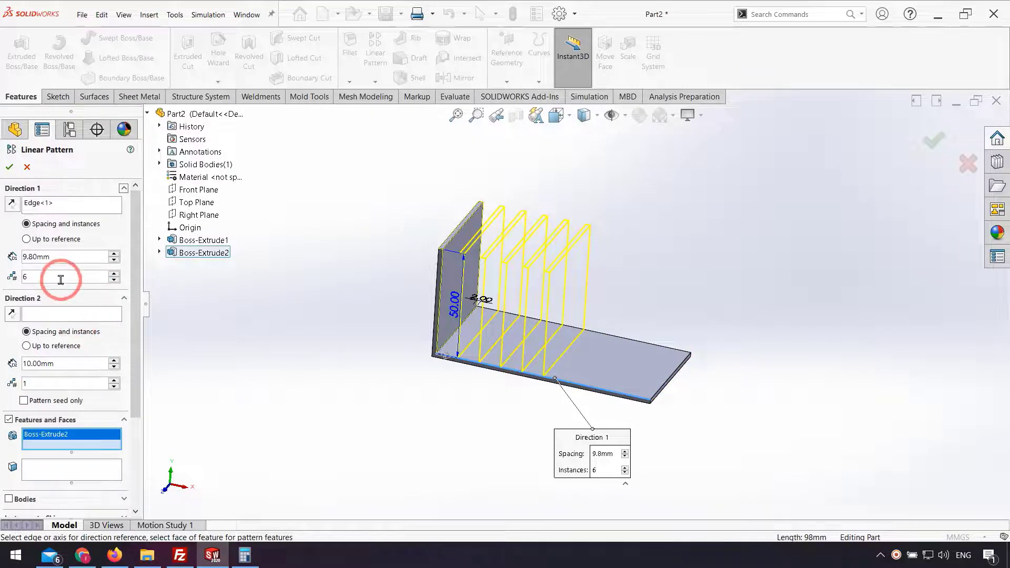
left_click(60, 278)
type("10")
left_click(341, 352)
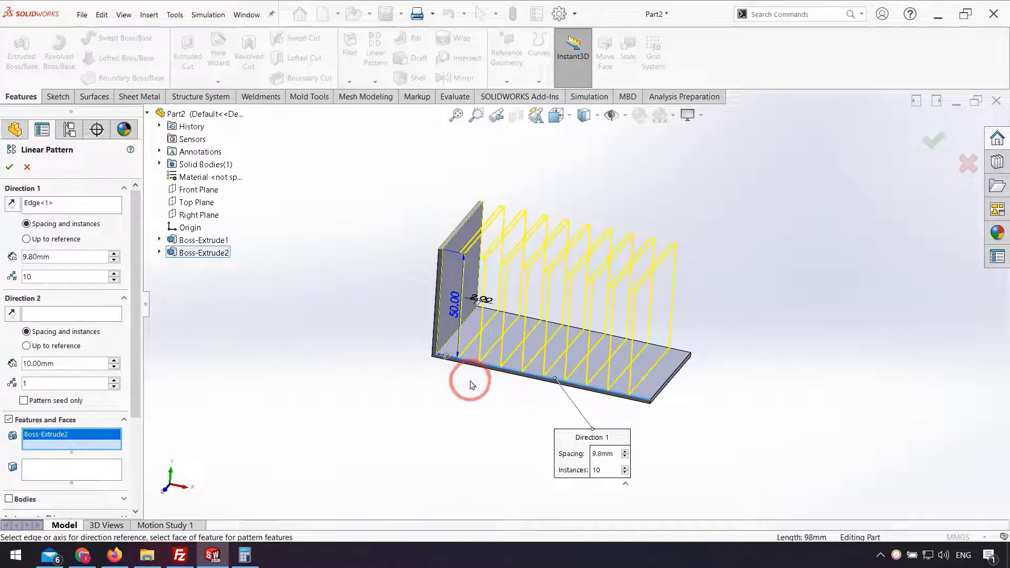
Set the fin pattern's number of instances to 11 and complete the linear pattern.
mouse_move(470, 381)
middle_mouse_down()
mouse_move(475, 374)
mouse_move(465, 382)
middle_mouse_up()
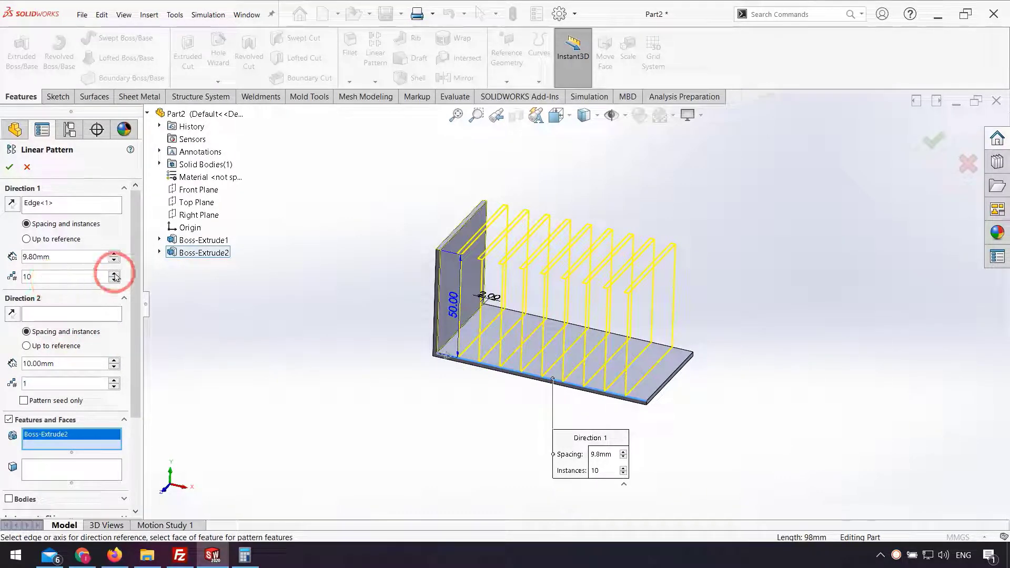
middle_click_drag(353, 355, 405, 368)
left_click(9, 167)
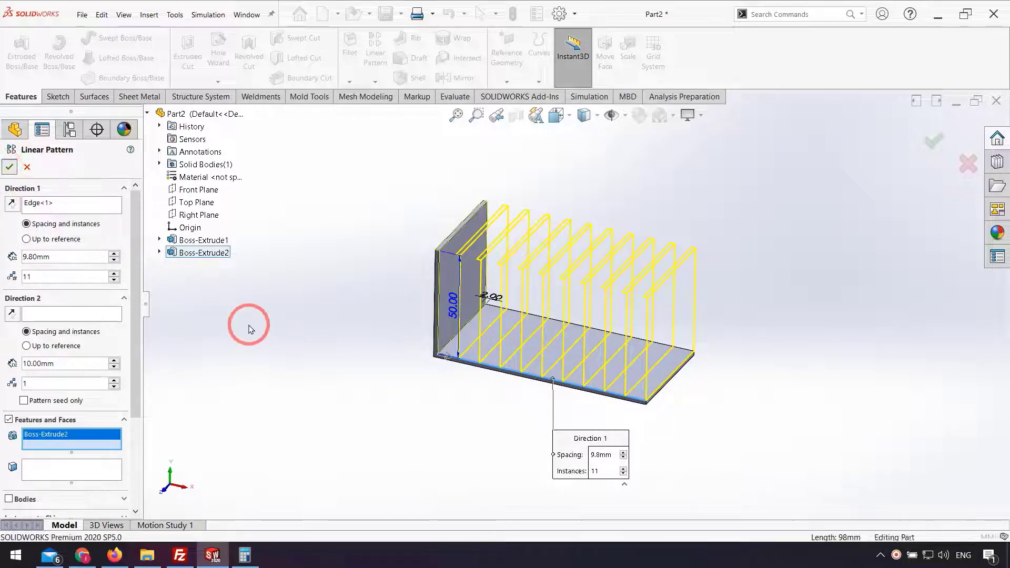
middle_click_drag(247, 322, 270, 333)
middle_click_drag(608, 433, 626, 289)
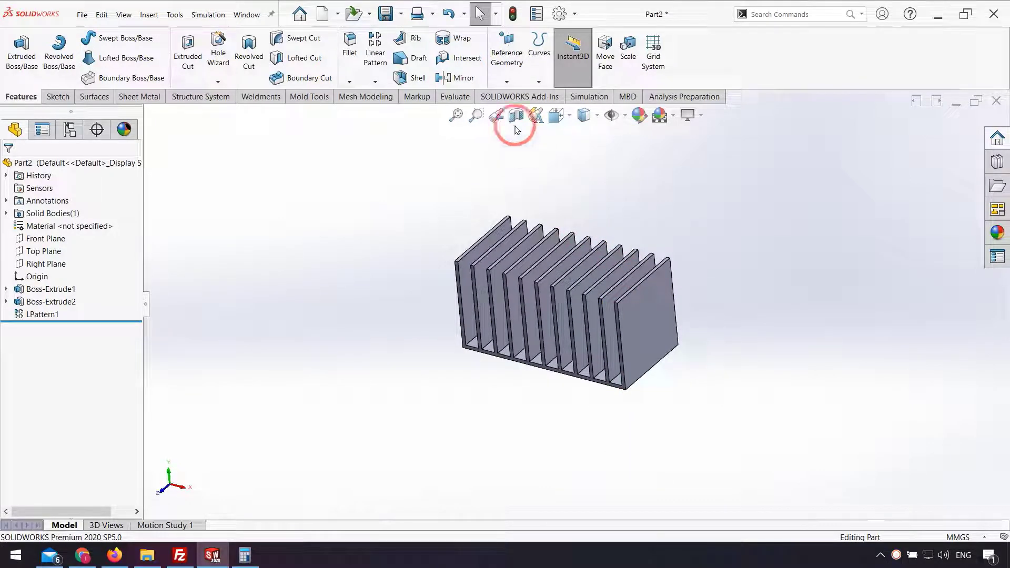
Create a new thermal study for the finned part.
left_click(489, 96)
left_click(243, 78)
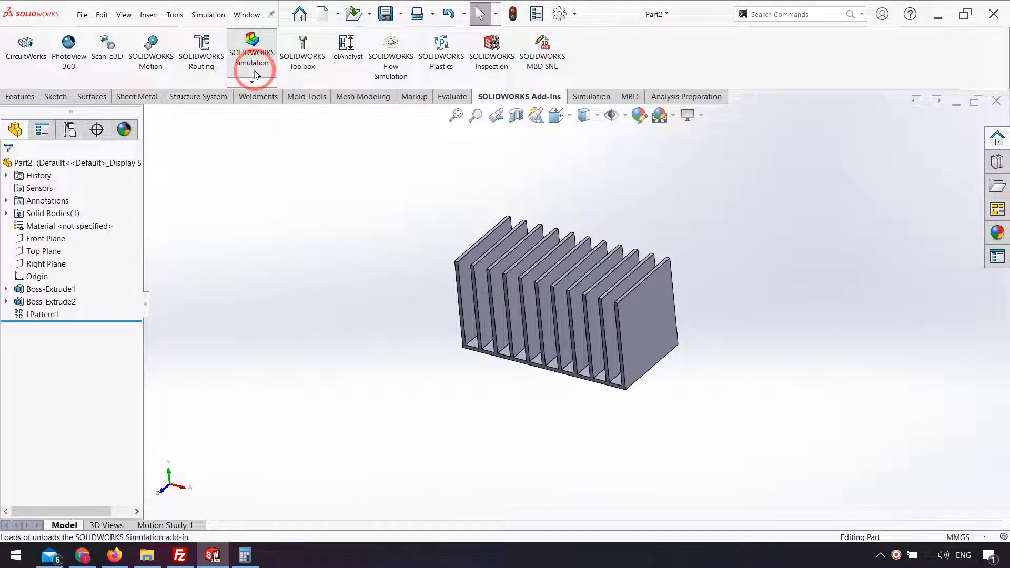
left_click(587, 98)
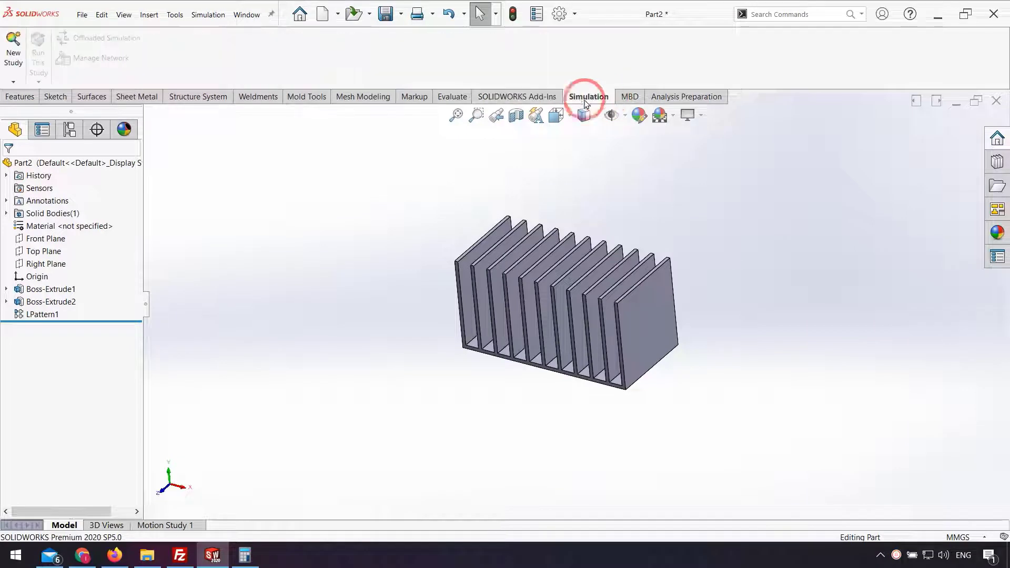
left_click(7, 58)
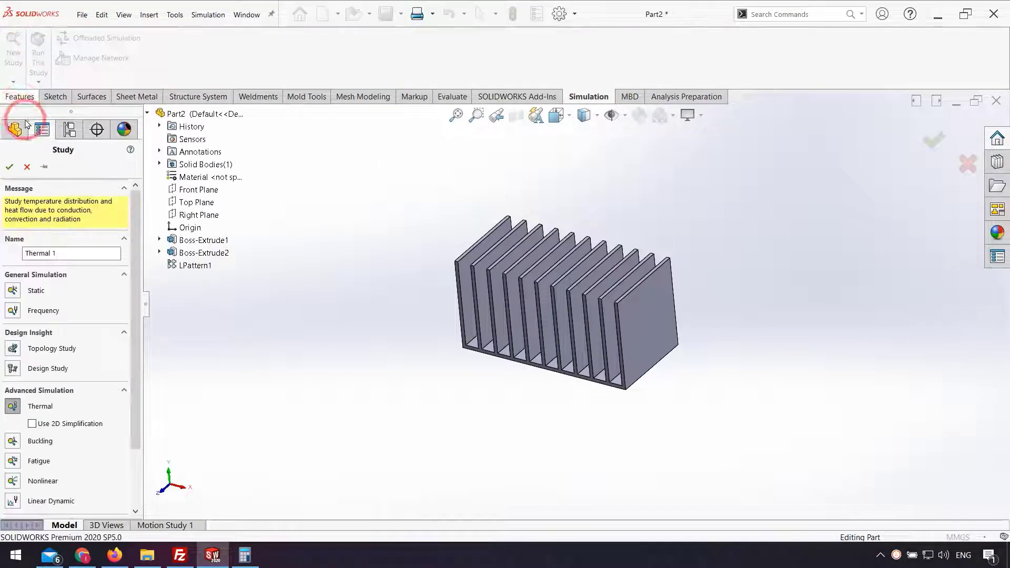
left_click(31, 404)
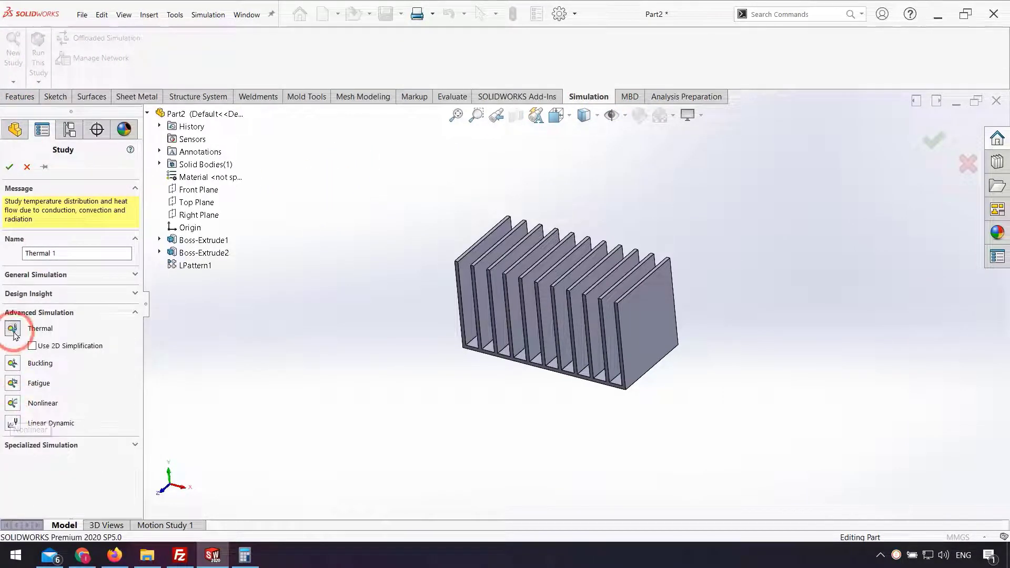
left_click(9, 168)
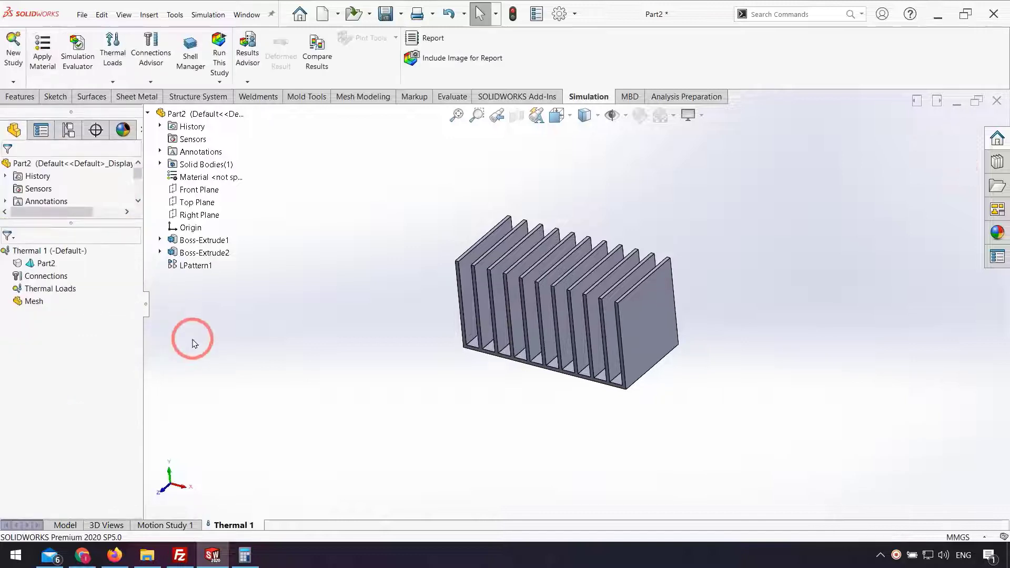
Assign AISI 304 steel as the part's material in the model, reviewing its thermal properties.
left_click(62, 526)
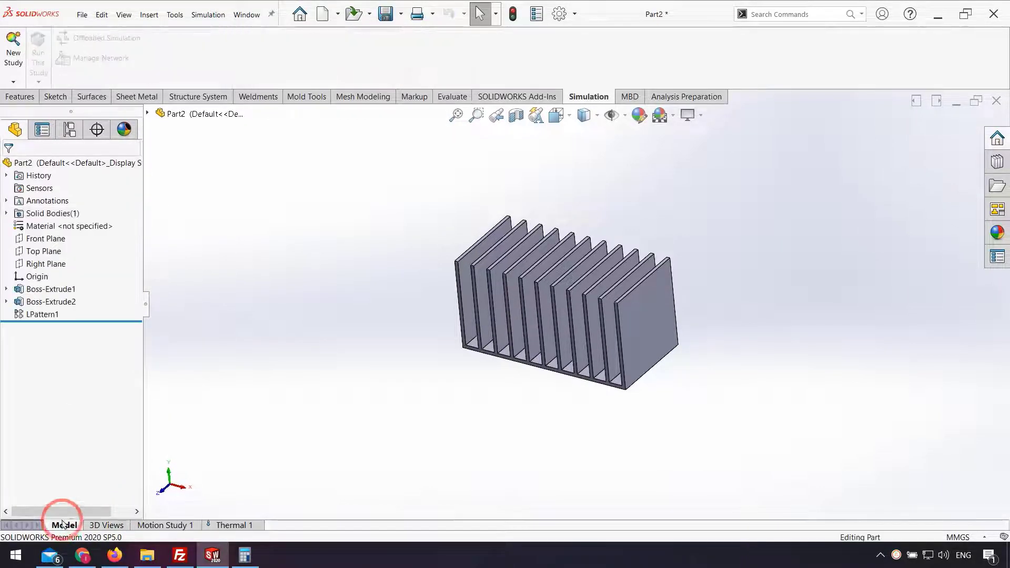
right_click(60, 226)
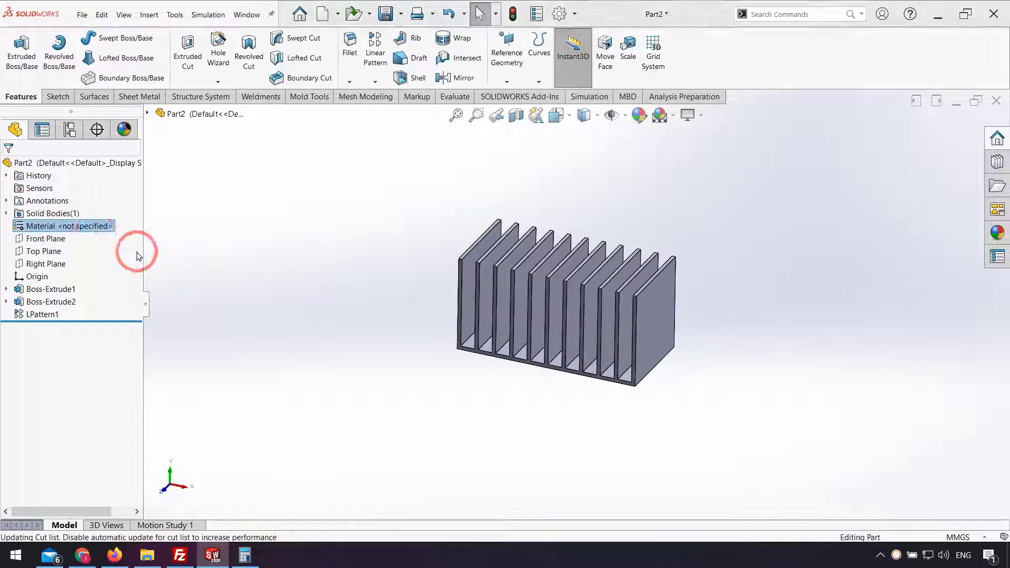
right_click(61, 228)
left_click(333, 395)
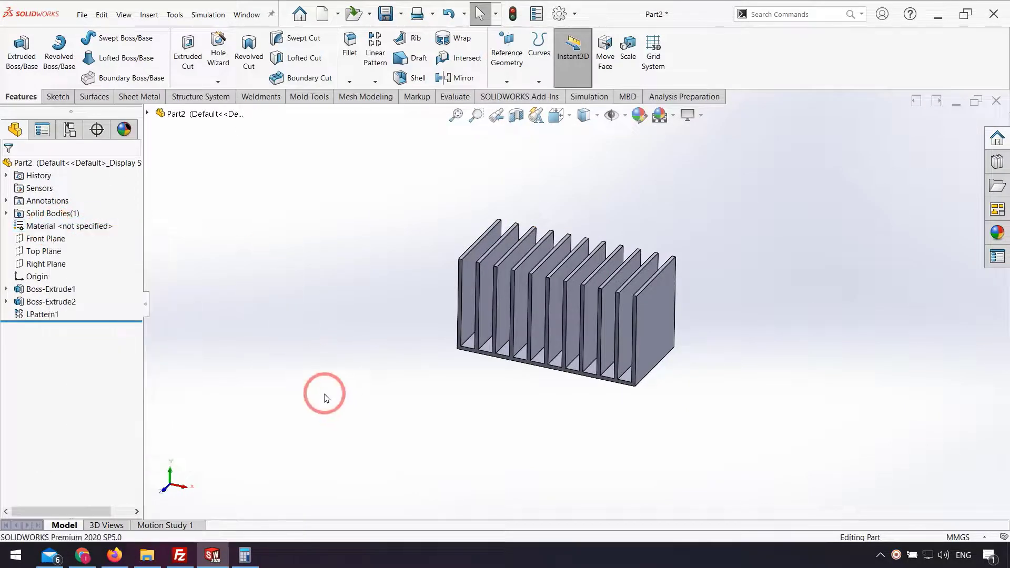
right_click(84, 232)
left_click(98, 235)
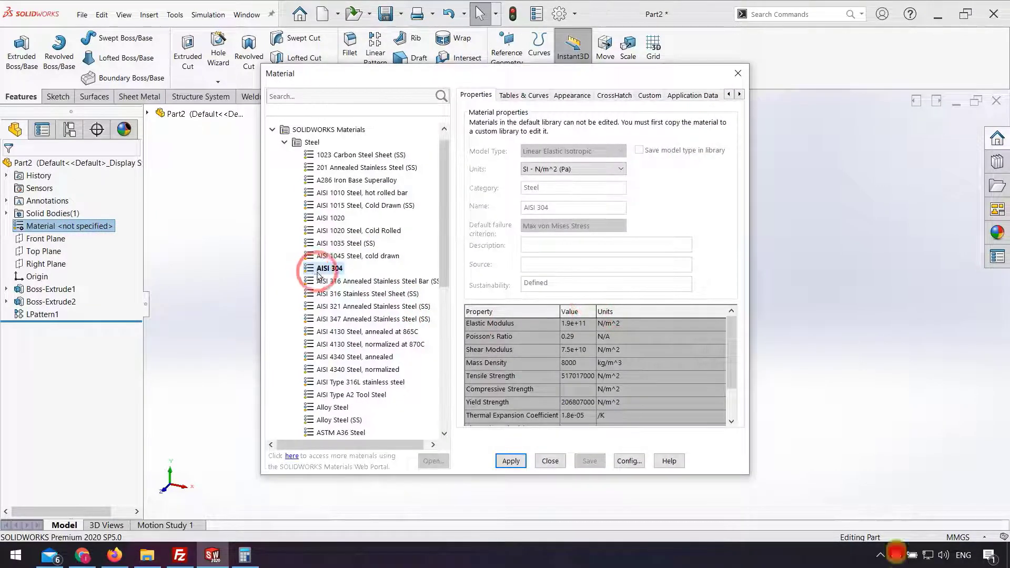
left_click_drag(728, 331, 728, 388)
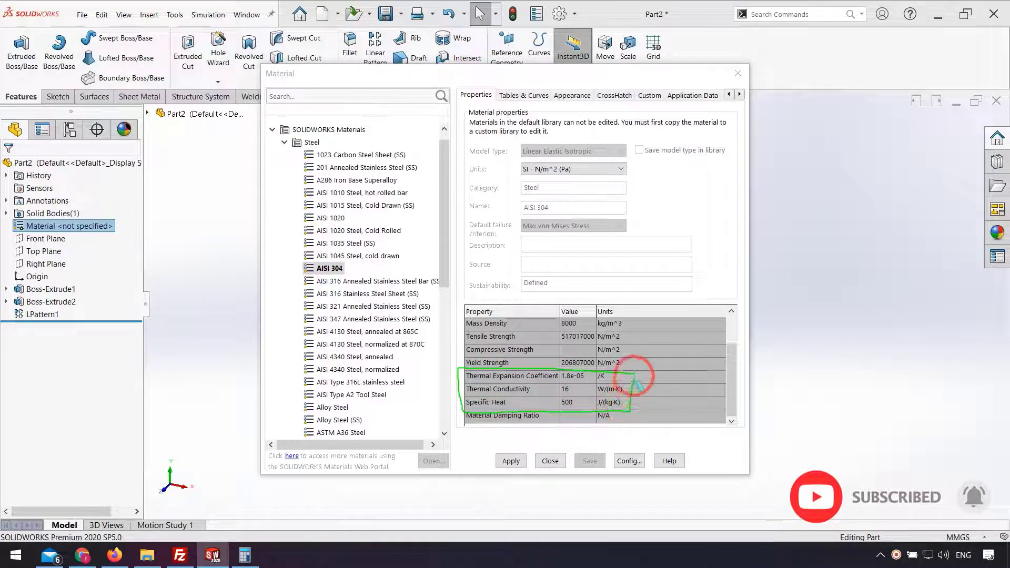
key("Escape")
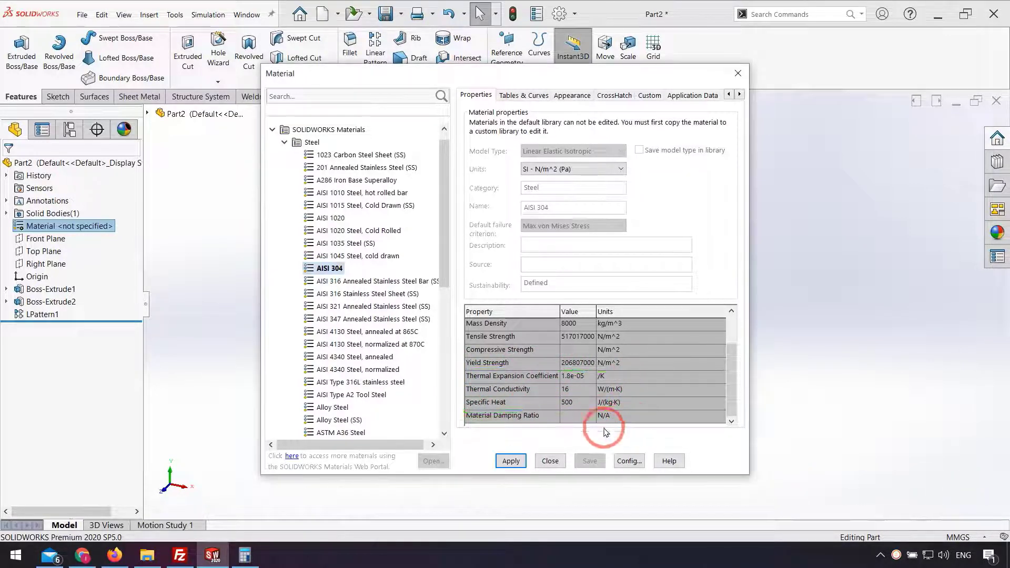
left_click(549, 461)
Create a new simulation study of the Thermal type for the AISI 304 part.
middle_click_drag(510, 392, 509, 423)
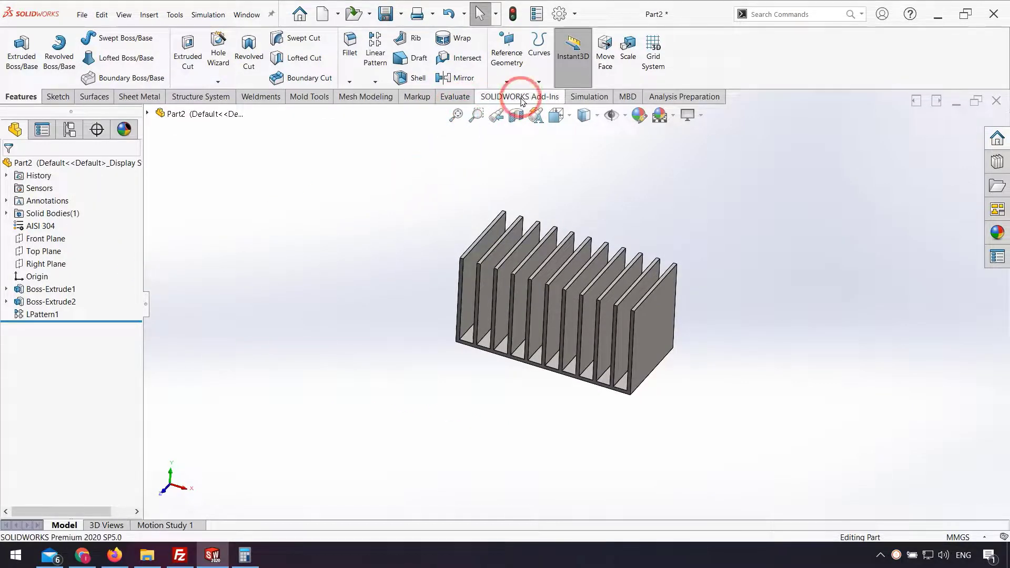
left_click(537, 97)
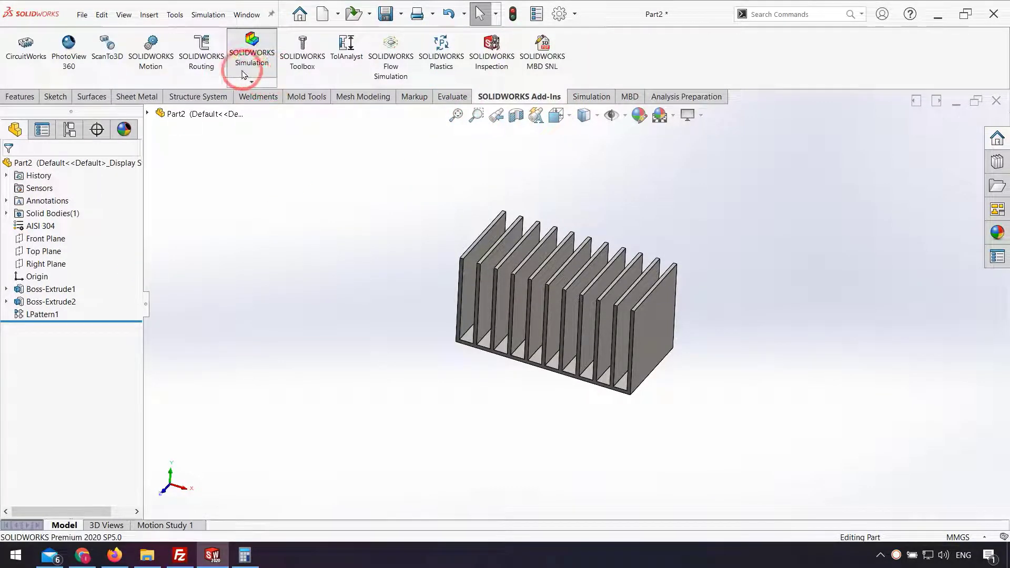
left_click(589, 97)
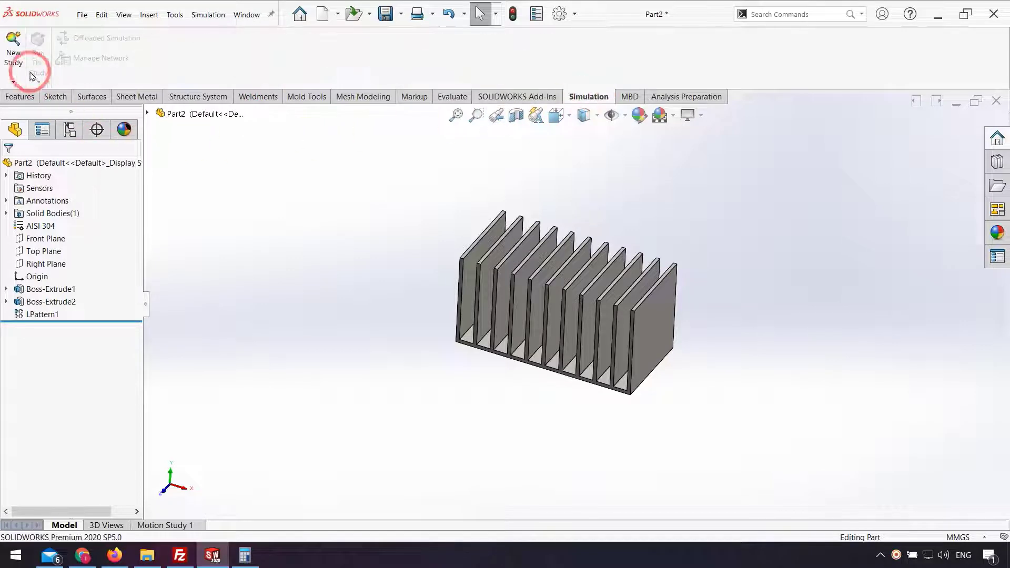
left_click(12, 67)
left_click(15, 405)
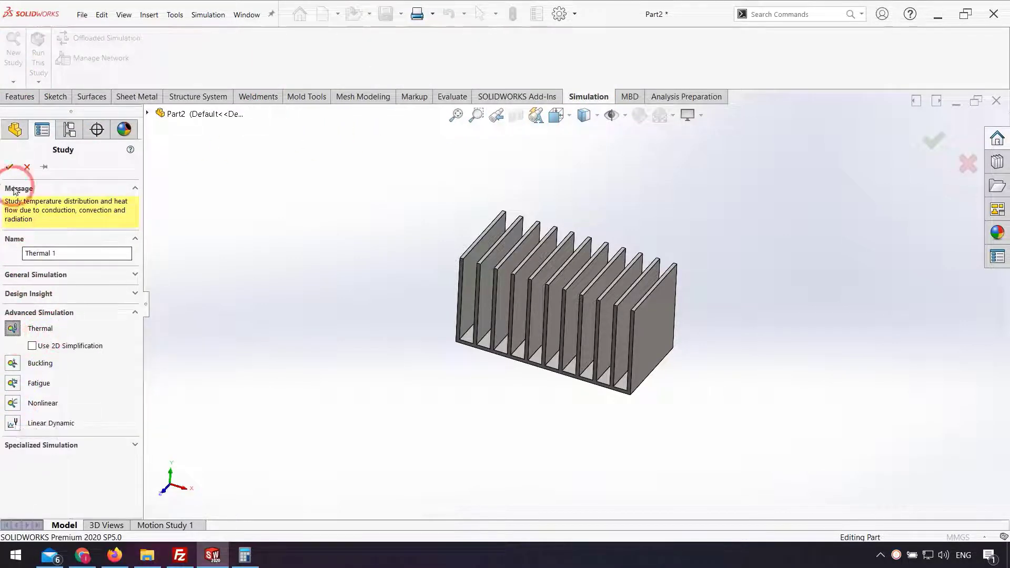
left_click(9, 167)
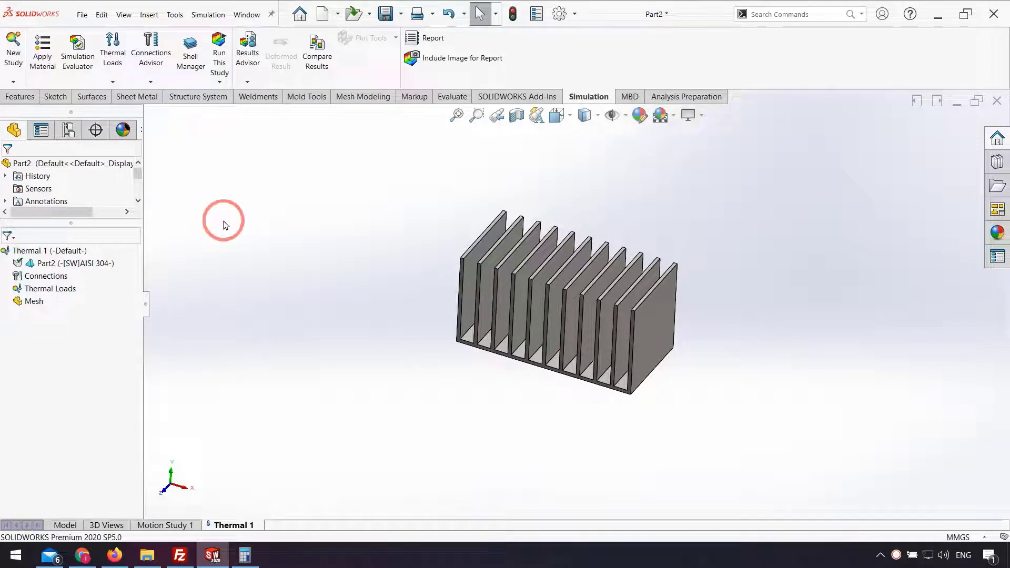
Apply a temperature load of 100 °C to the underside face of the base plate.
left_click(113, 80)
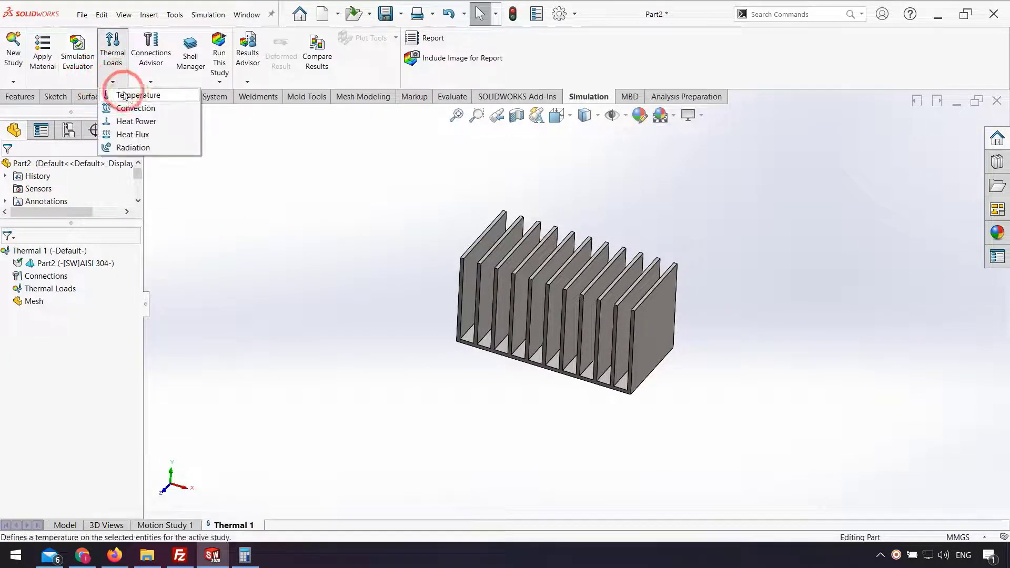
left_click(129, 97)
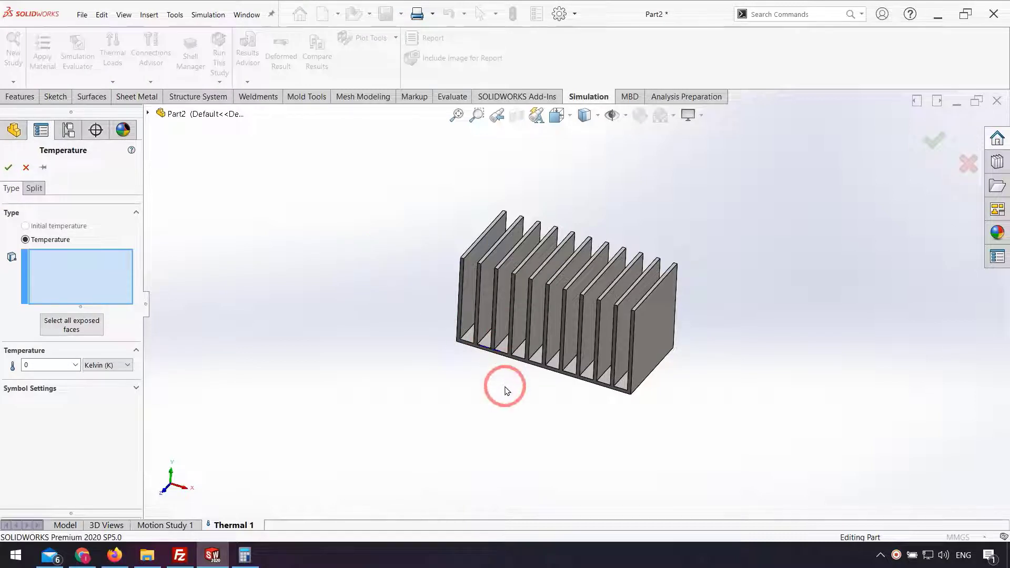
middle_click_drag(507, 390, 451, 428)
left_click(541, 347)
left_click(125, 364)
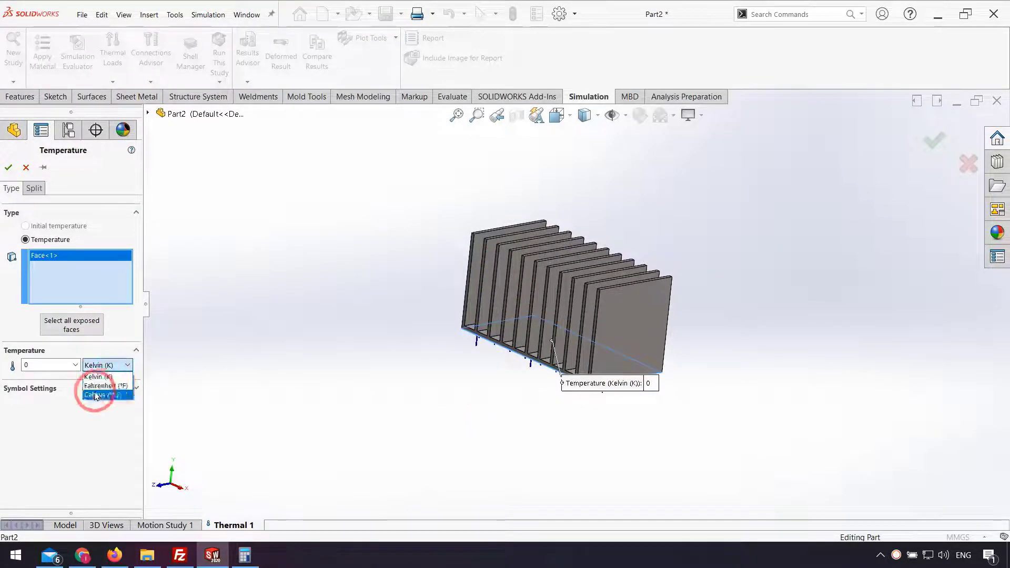
left_click(96, 395)
left_click(45, 367)
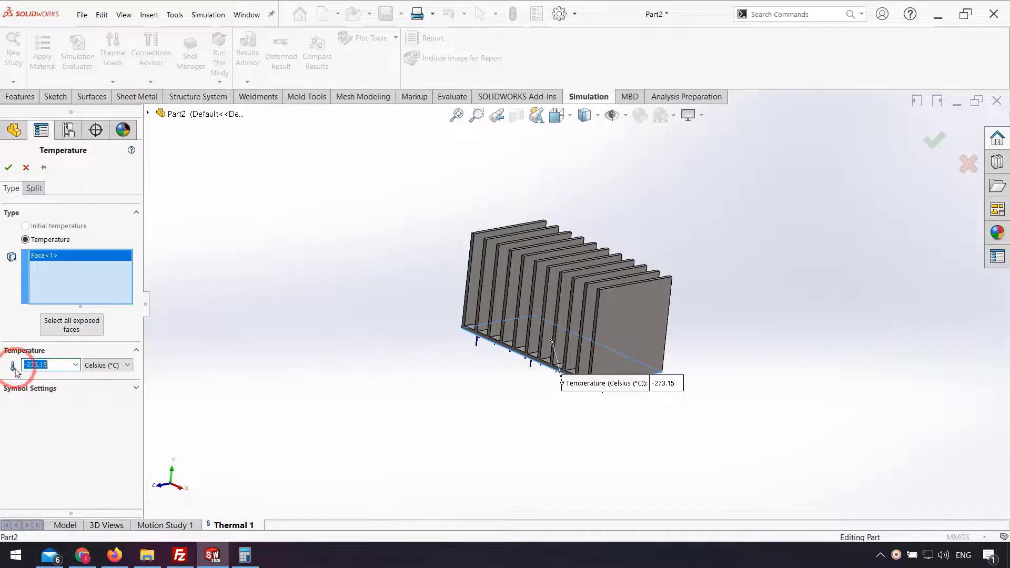
left_click(10, 167)
Start defining a convection load in the thermal study.
middle_click_drag(349, 354, 386, 322)
left_click(113, 82)
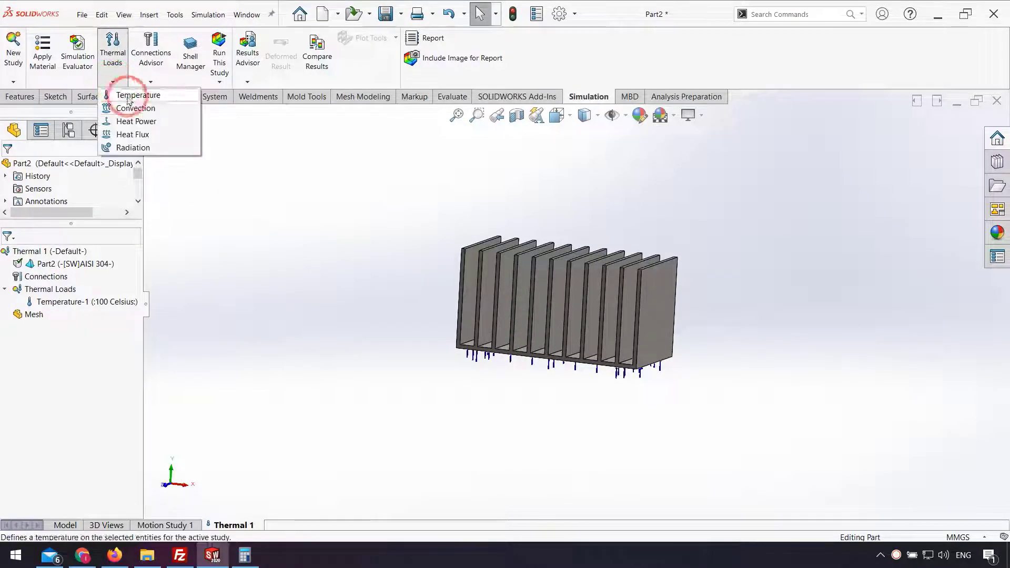
left_click(172, 115)
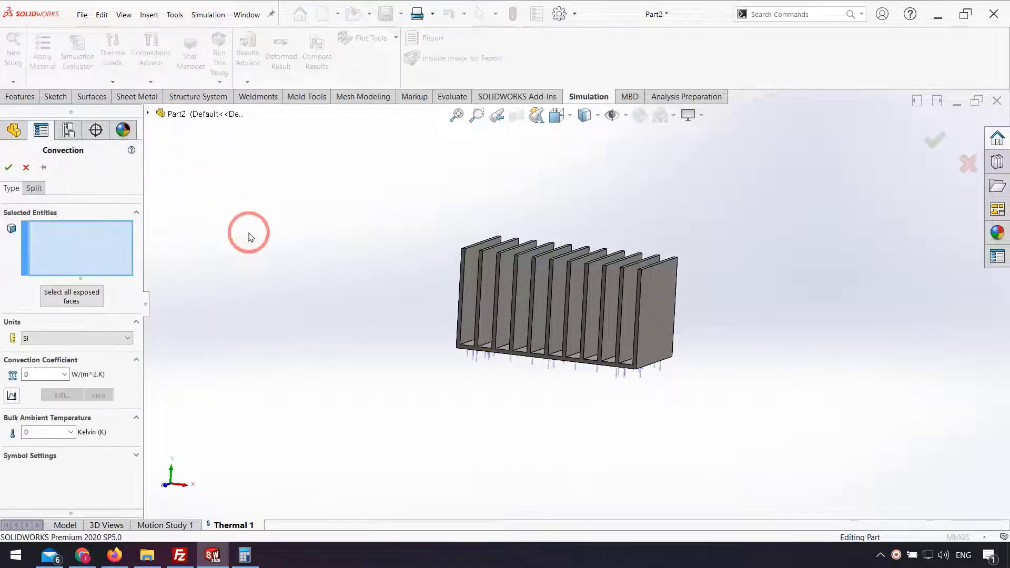
middle_click_drag(317, 263, 502, 270)
left_click_drag(702, 328, 703, 325)
middle_click_drag(702, 325, 604, 275)
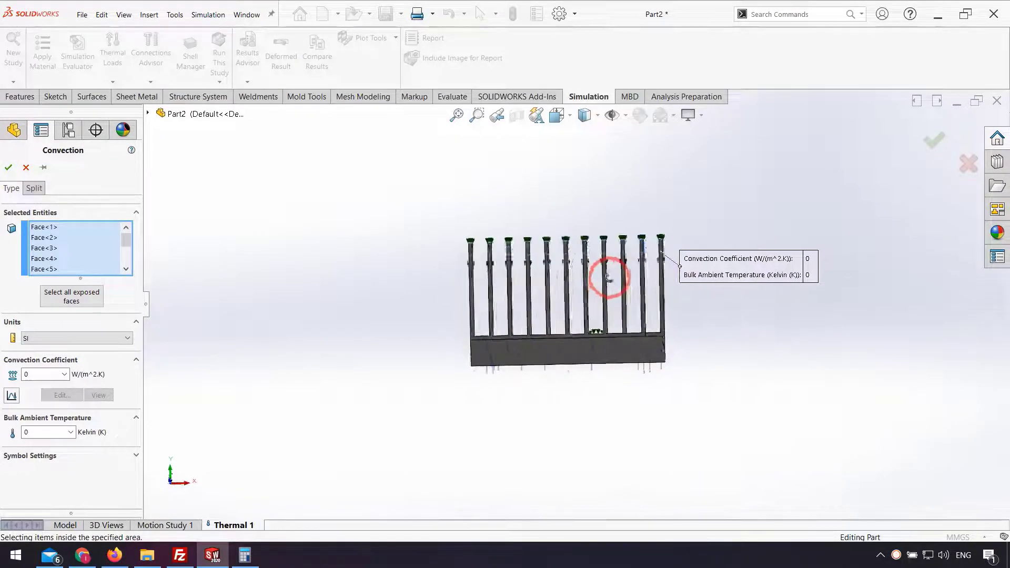
left_click_drag(362, 209, 692, 412)
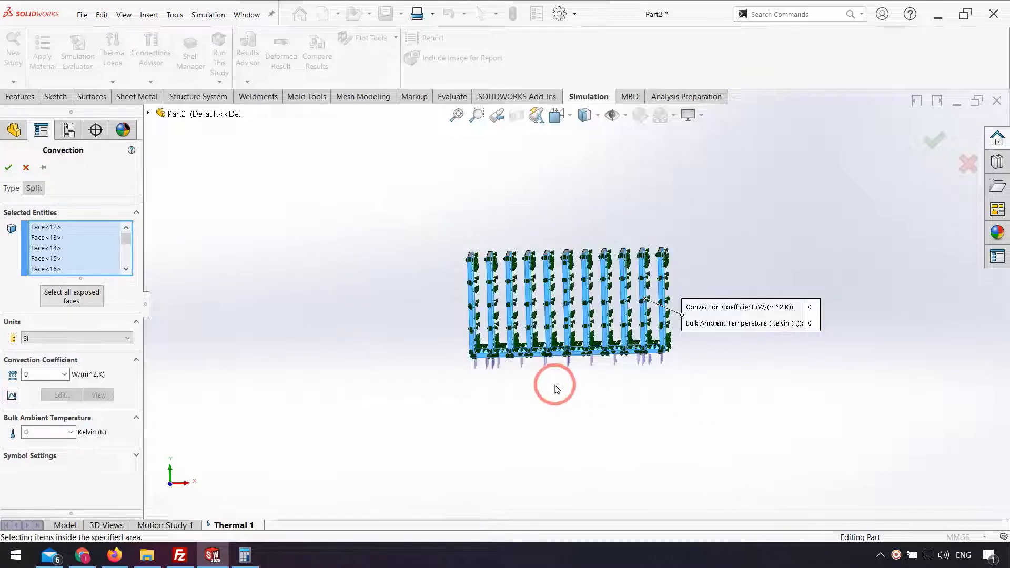
middle_click_drag(556, 389, 376, 368)
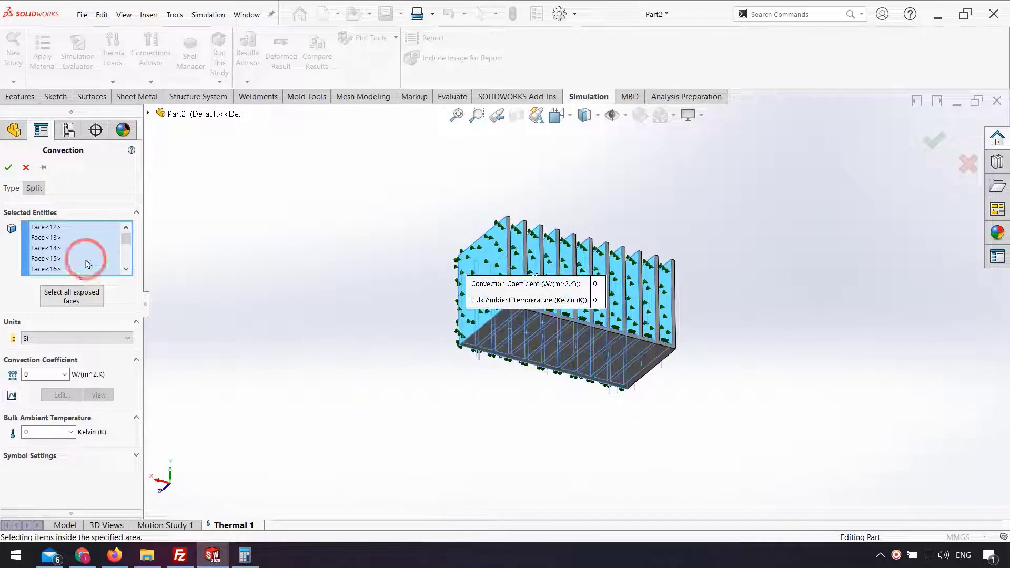
right_click(88, 264)
left_click(108, 263)
Select the exposed base and fin faces for the convection load, adding the fins' remaining side faces one by one.
middle_click_drag(647, 305, 681, 349)
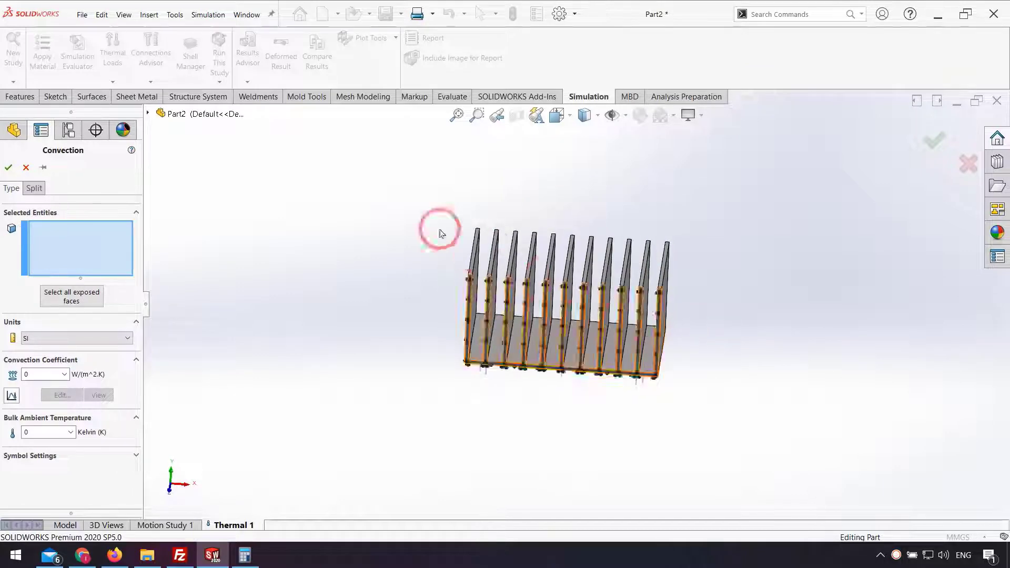
left_click_drag(408, 180, 762, 387)
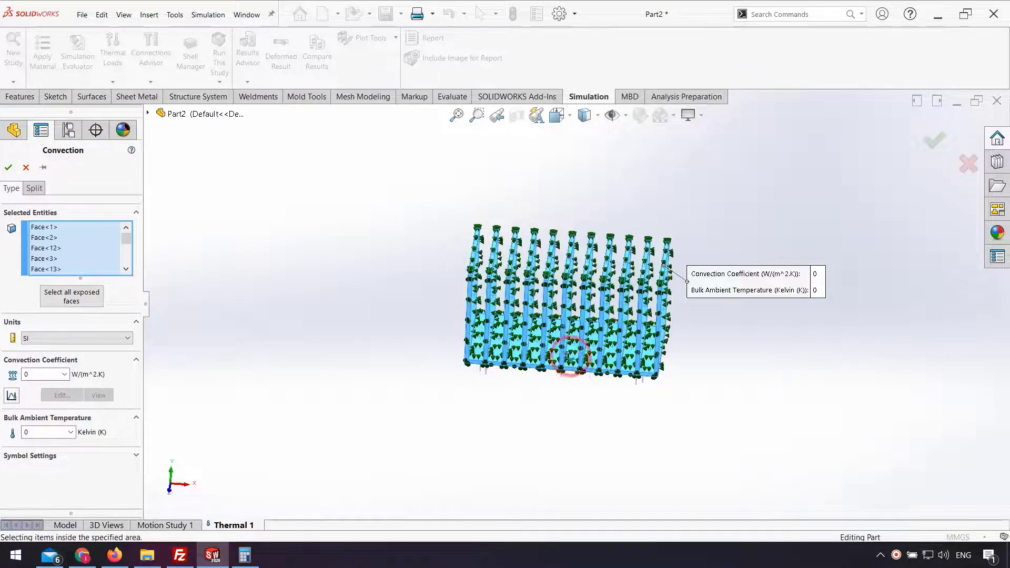
middle_click_drag(569, 356, 609, 293)
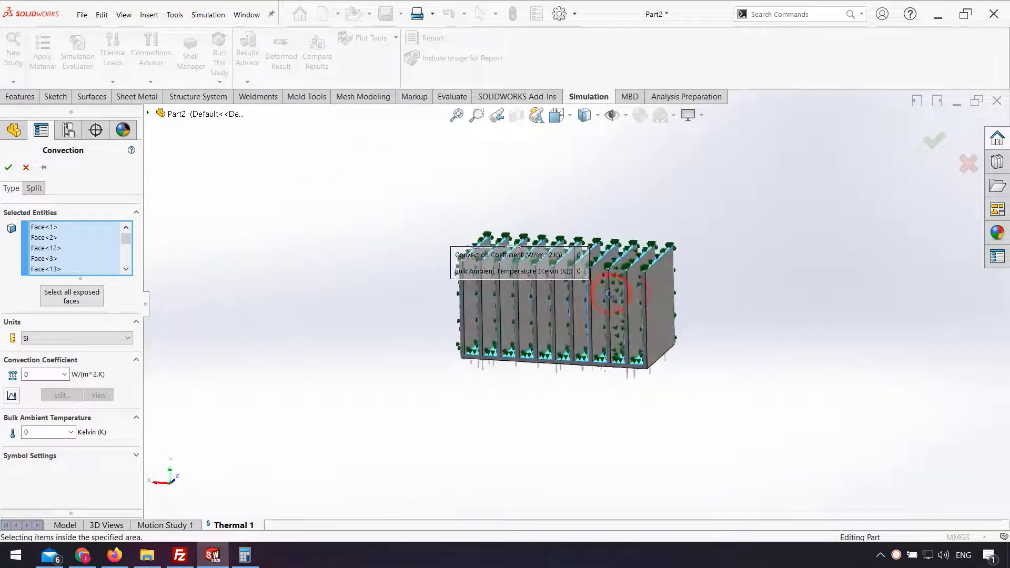
scroll(653, 305, "down", 3)
left_click(650, 301)
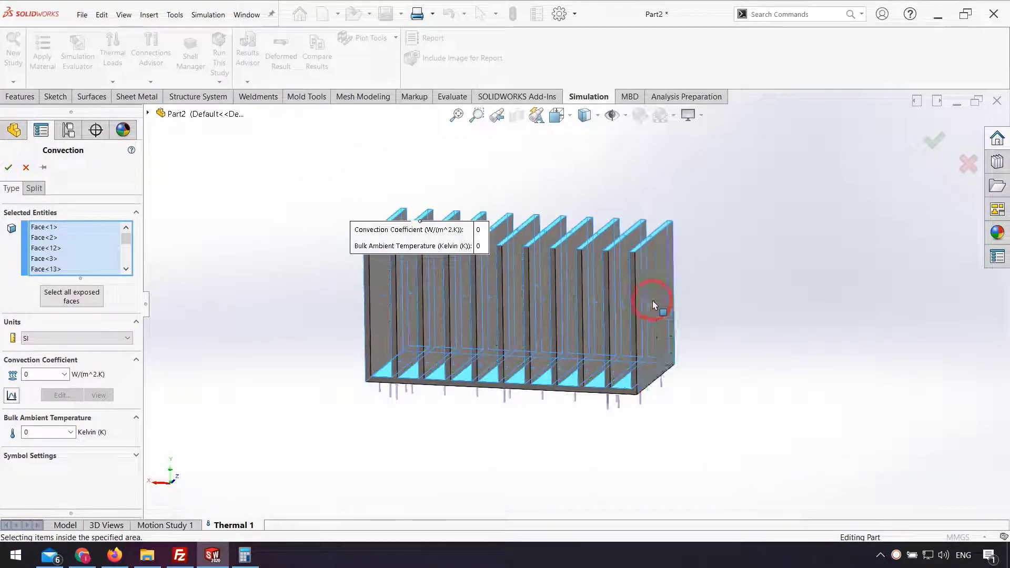
left_click(618, 302)
left_click(592, 301)
left_click(570, 301)
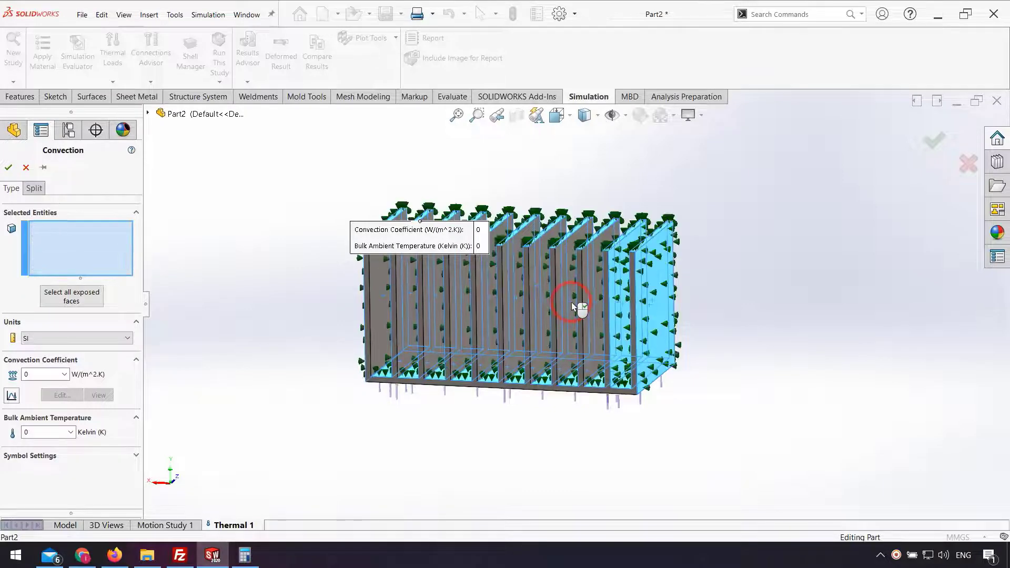
left_click(538, 304)
left_click(513, 306)
left_click(461, 310)
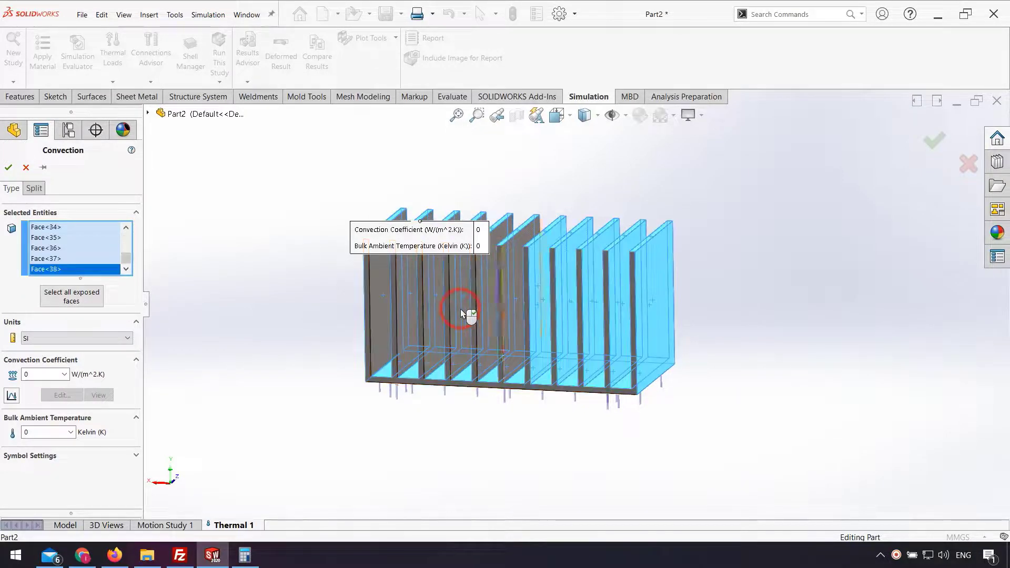
left_click(441, 312)
left_click(412, 311)
left_click(387, 314)
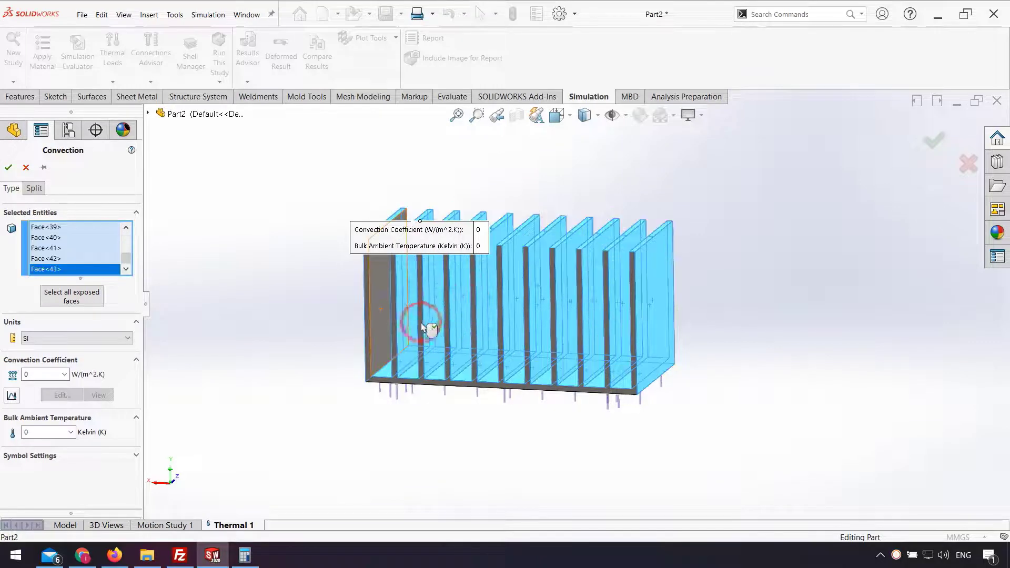
middle_click_drag(421, 328, 687, 338)
Set the convection coefficient to 50 W/(m^2.K) and accept the convection load.
left_click(9, 168)
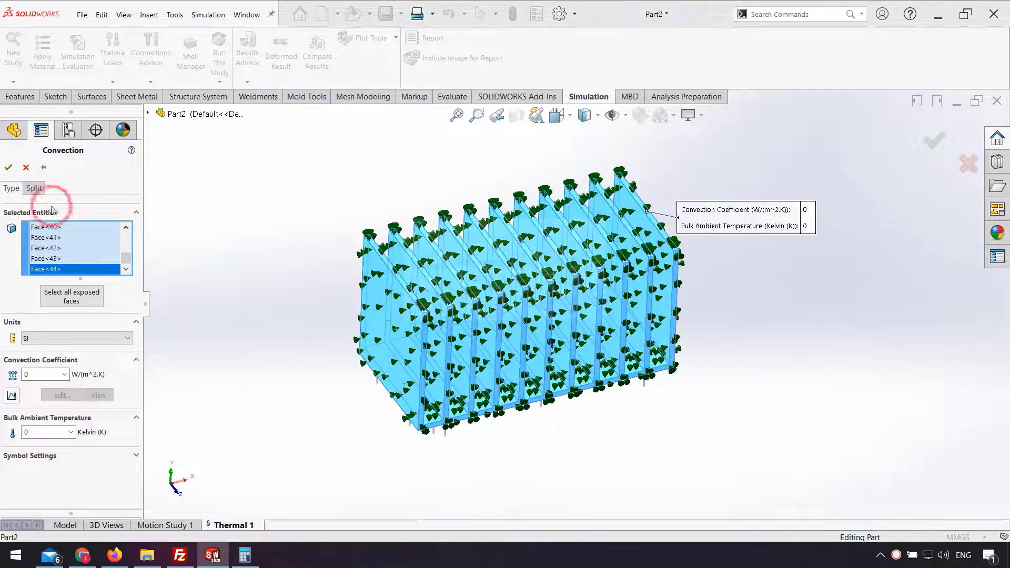
left_click(574, 307)
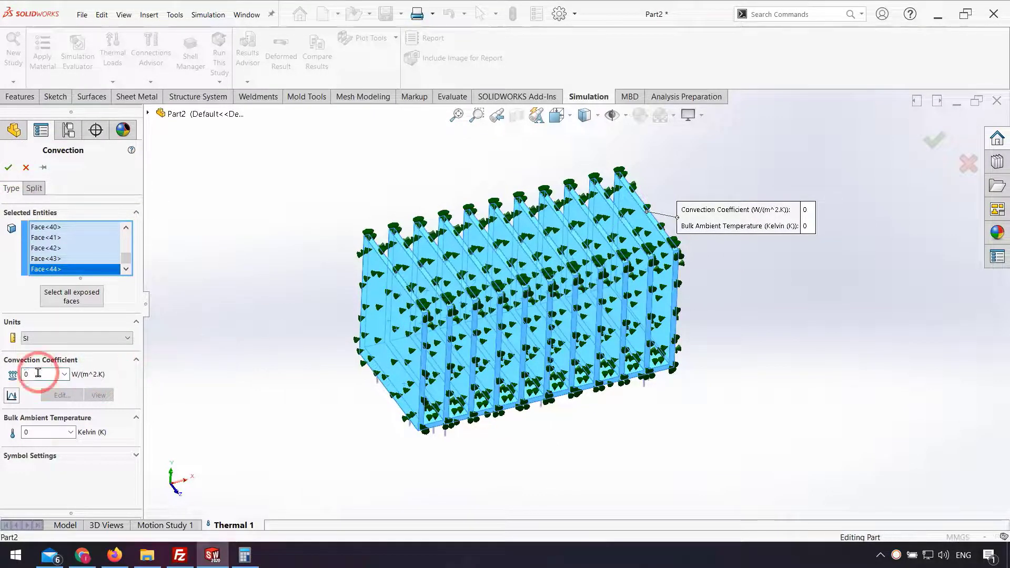
left_click(303, 351)
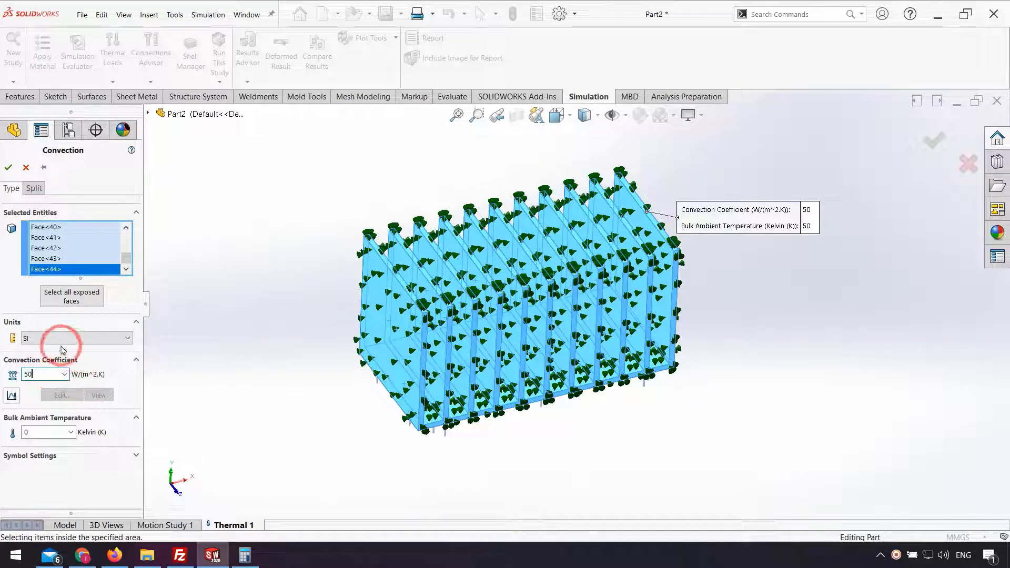
left_click(8, 168)
Run the thermal study and inspect the temperature distribution across the base and fins from several sides.
middle_click_drag(379, 332, 559, 330)
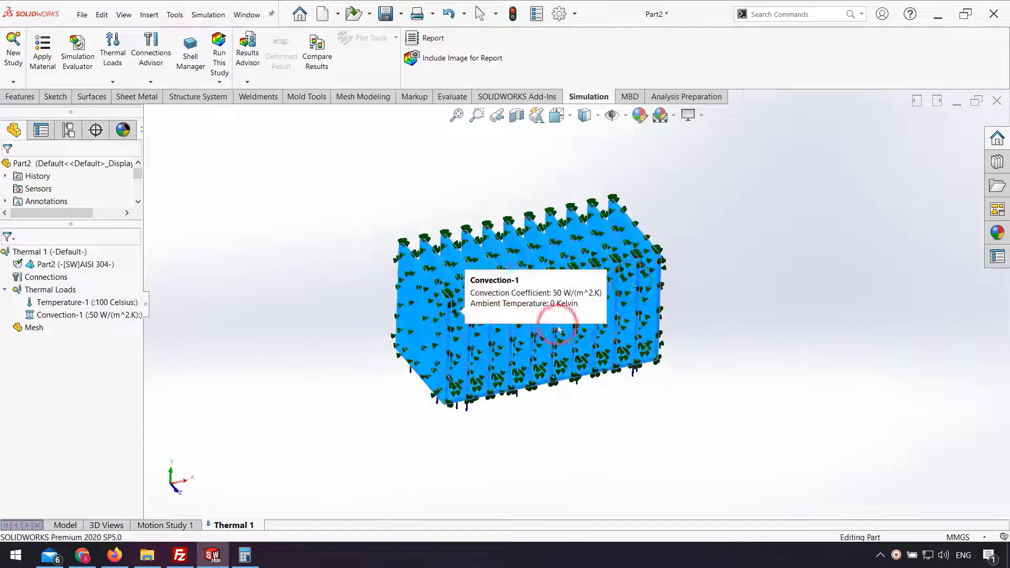
left_click(733, 273)
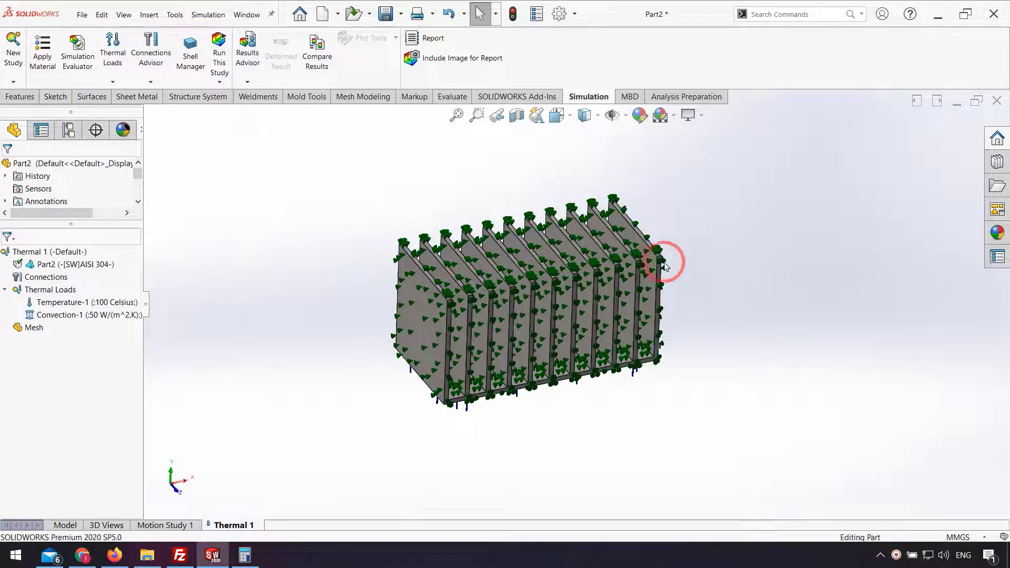
left_click(217, 62)
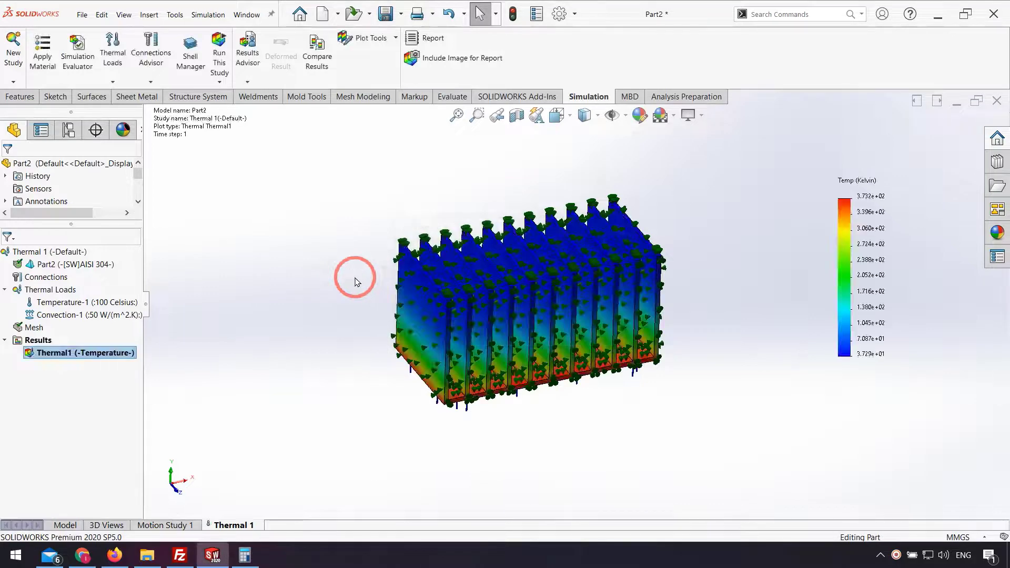
middle_click_drag(355, 257, 358, 371)
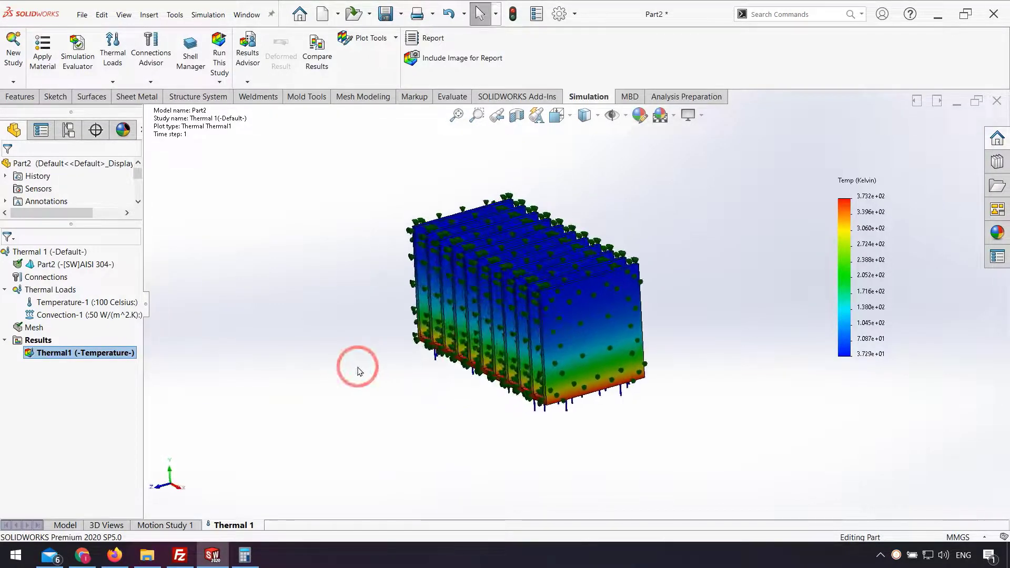
middle_click_drag(421, 356, 642, 306)
left_click(910, 199)
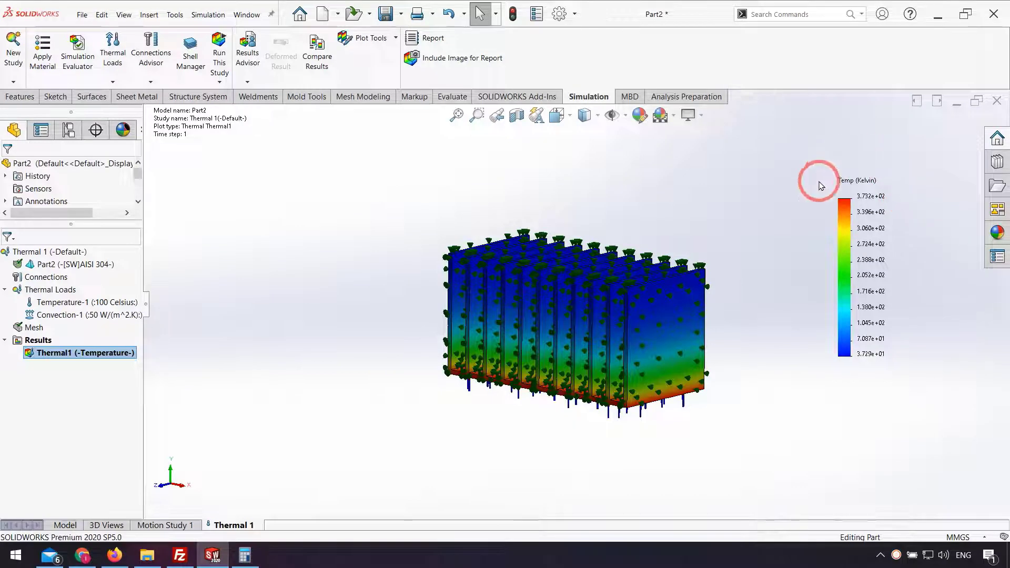